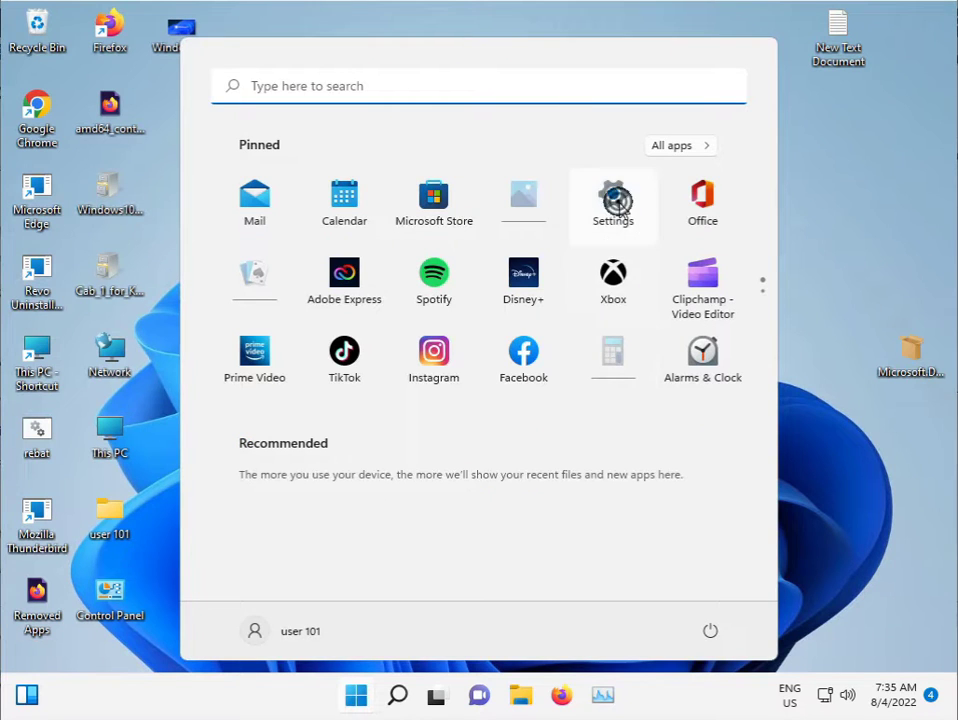
Step: Run the Windows Update troubleshooter from the other troubleshooters in System settings, and close Settings while it works
click(617, 203)
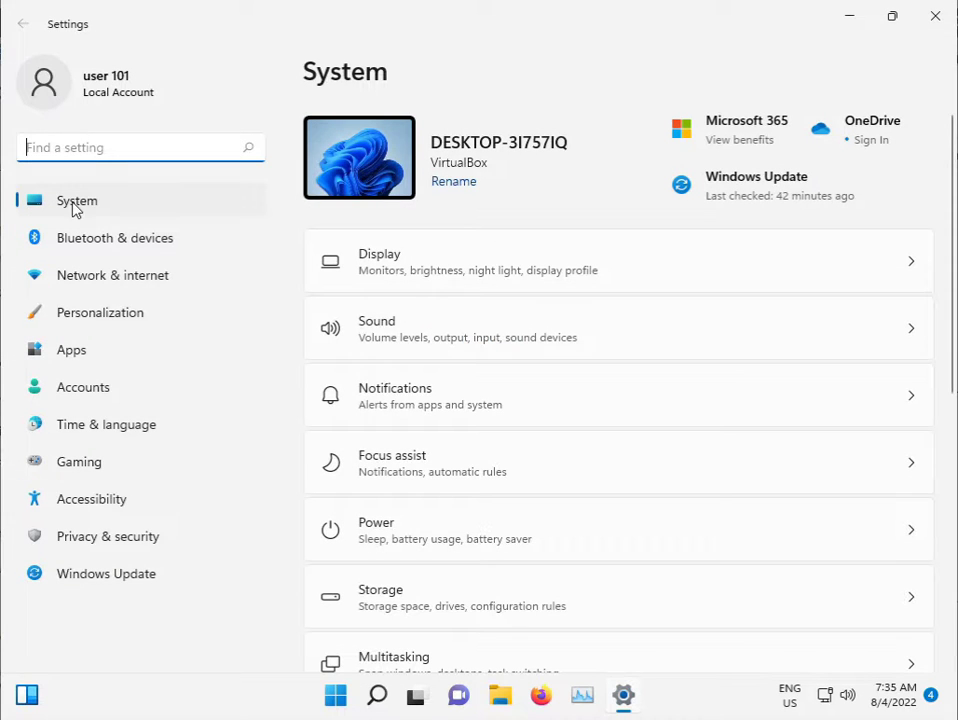
scroll(468, 490, down, 5)
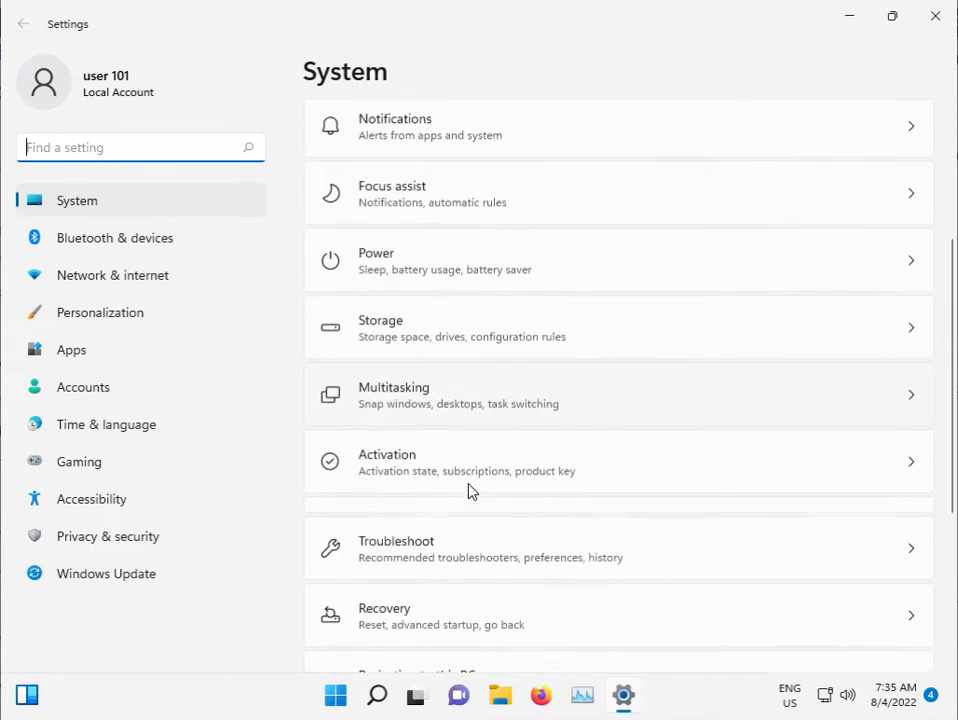
click(419, 381)
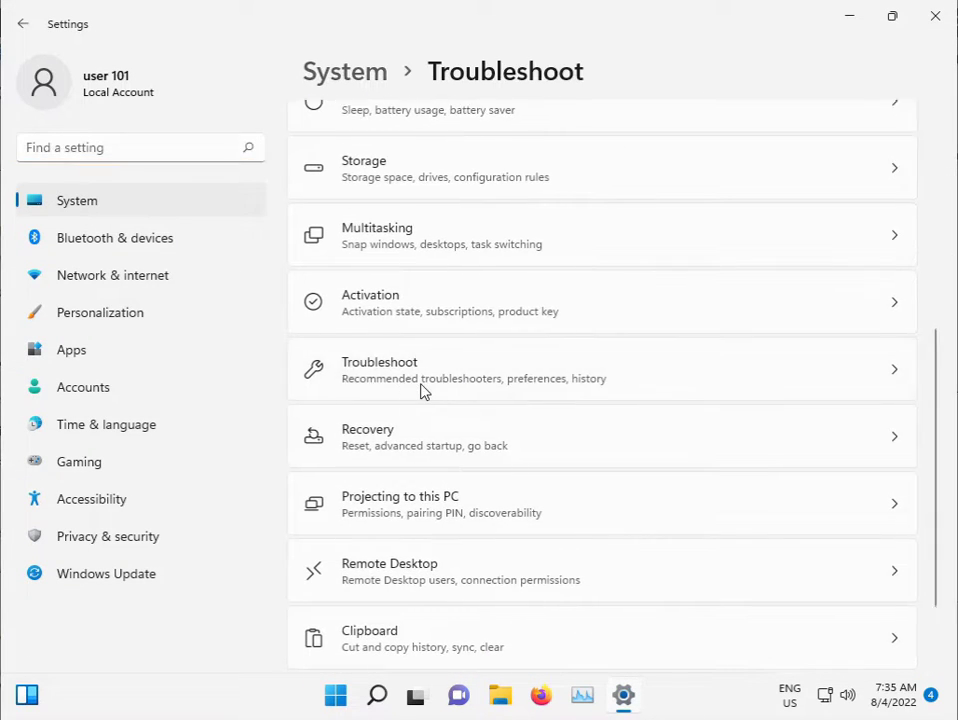
click(534, 305)
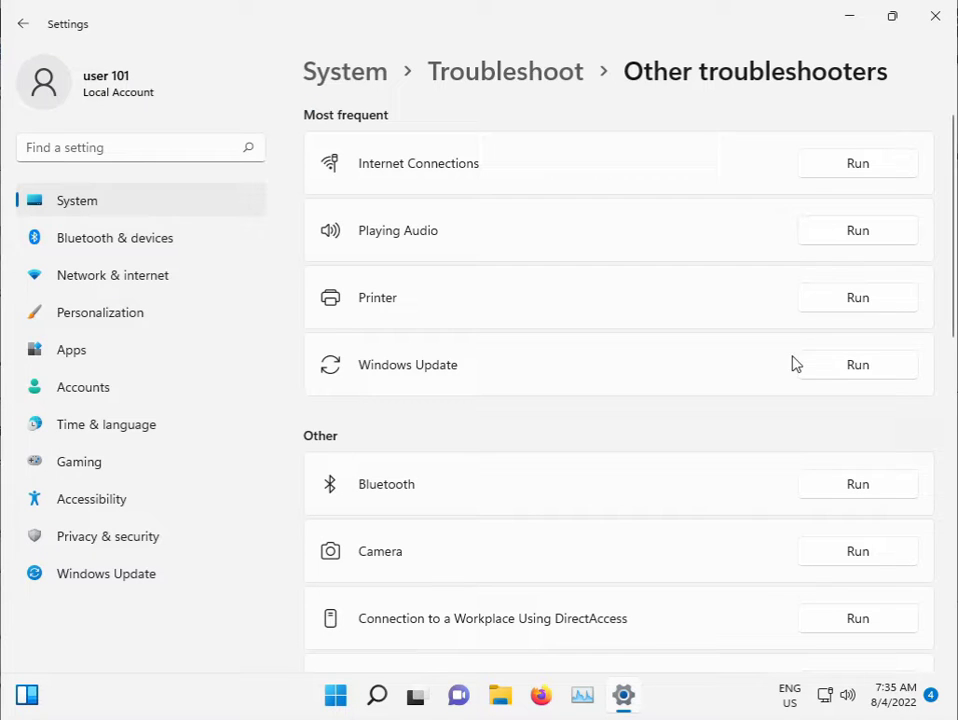
click(831, 367)
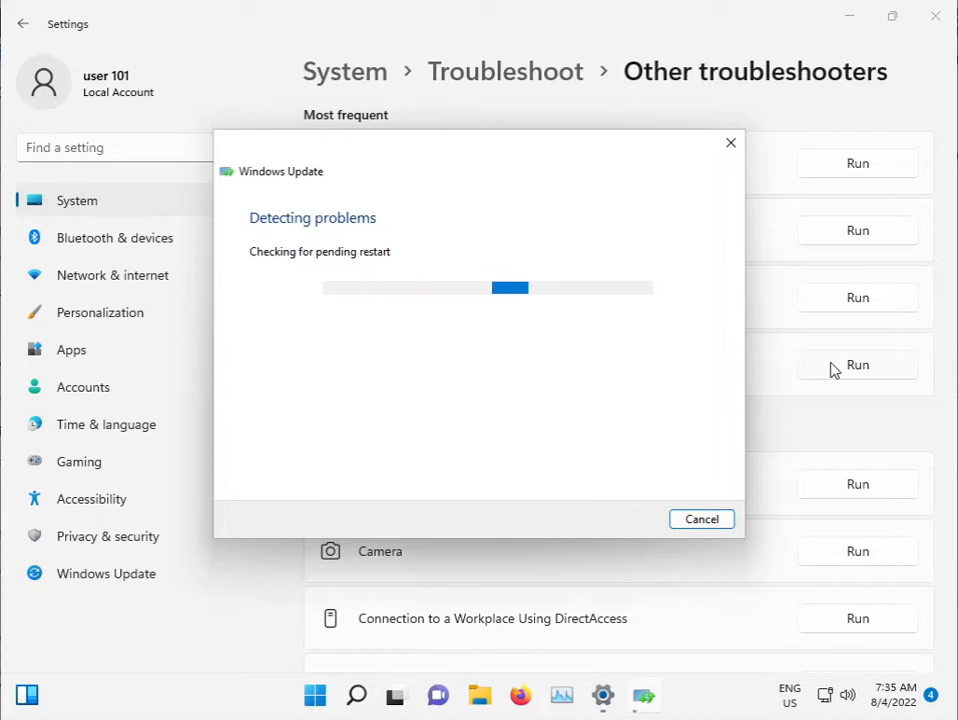
click(932, 20)
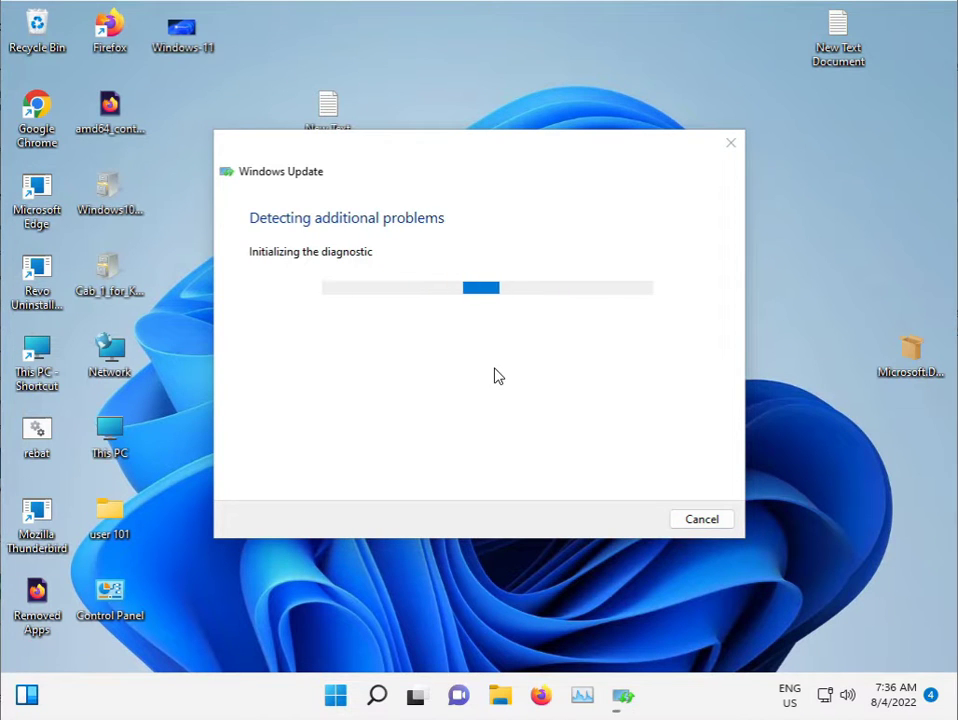
Step: Open Command Prompt as administrator and close the finished Windows Update troubleshooter
key(super+r)
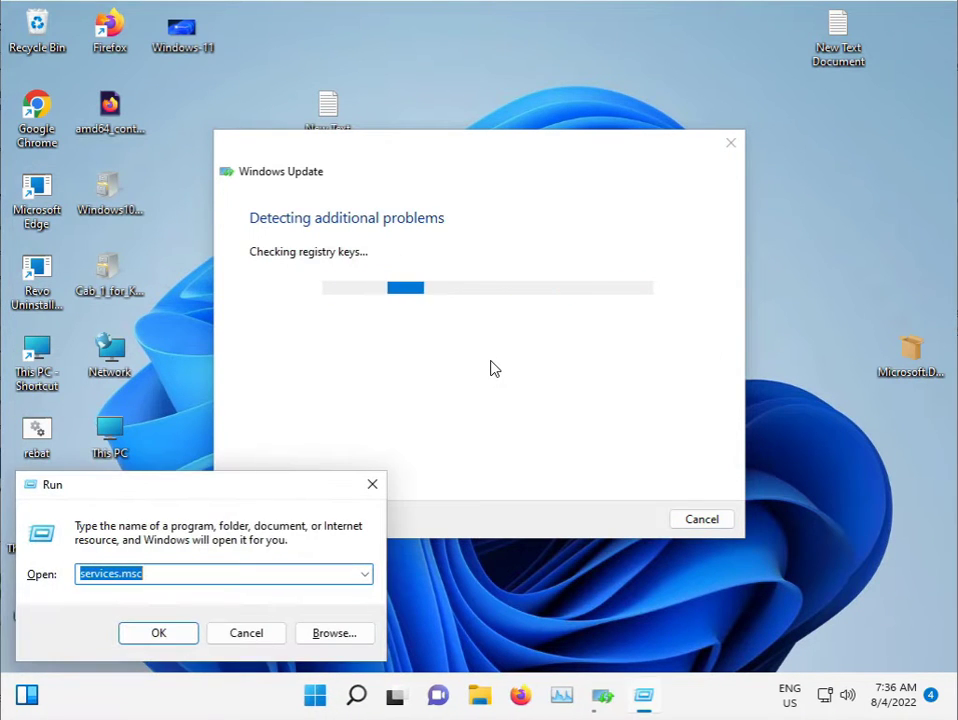
key(Return)
click(337, 696)
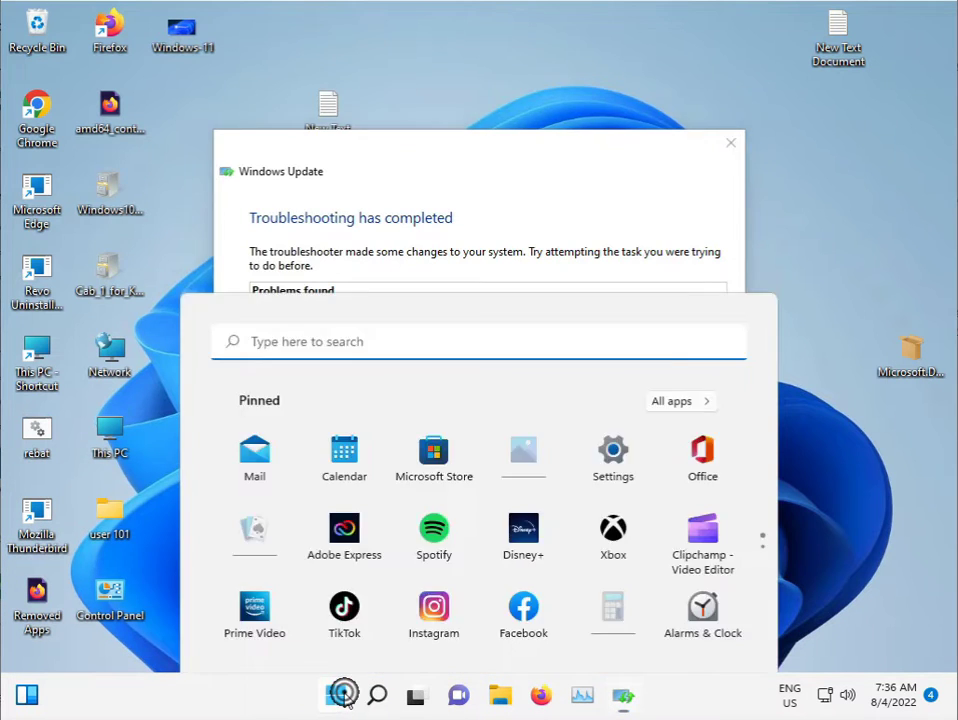
text(cmd)
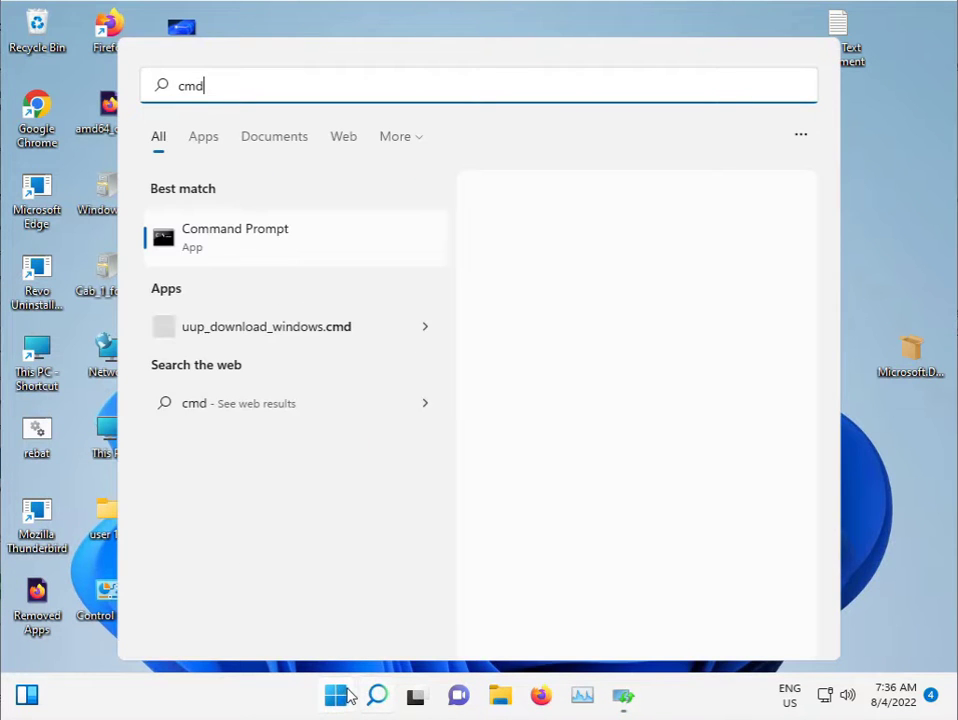
right_click(281, 247)
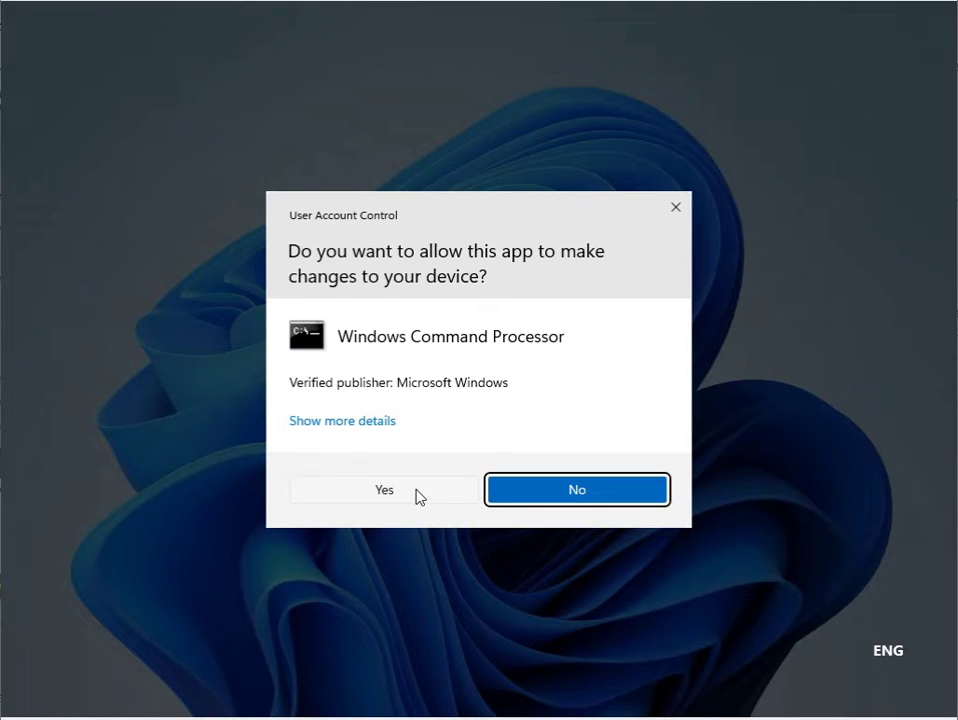
click(381, 490)
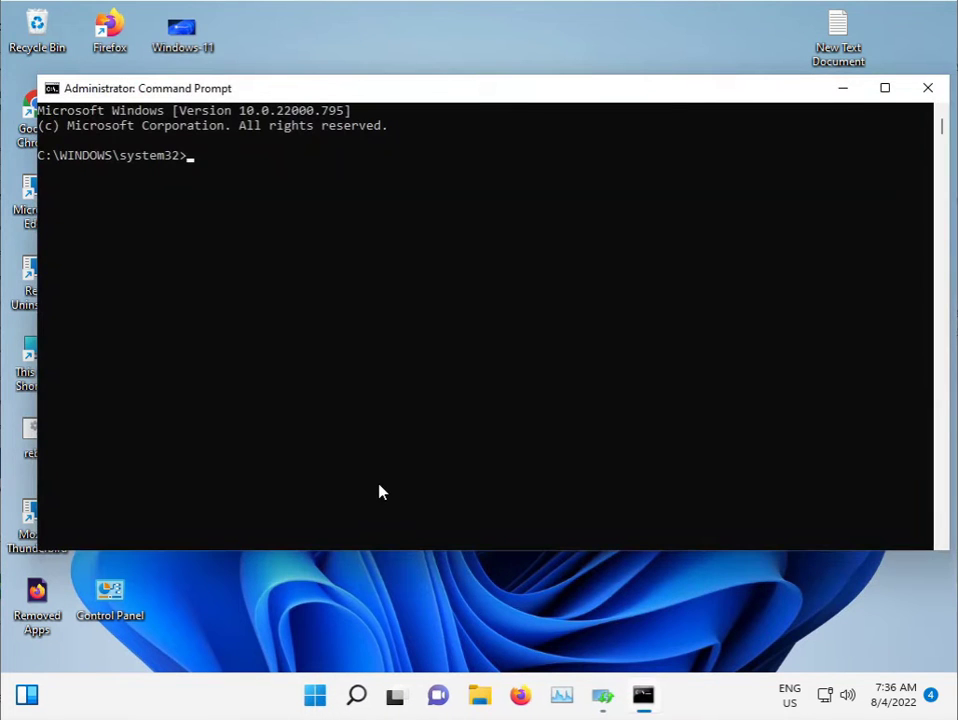
click(603, 695)
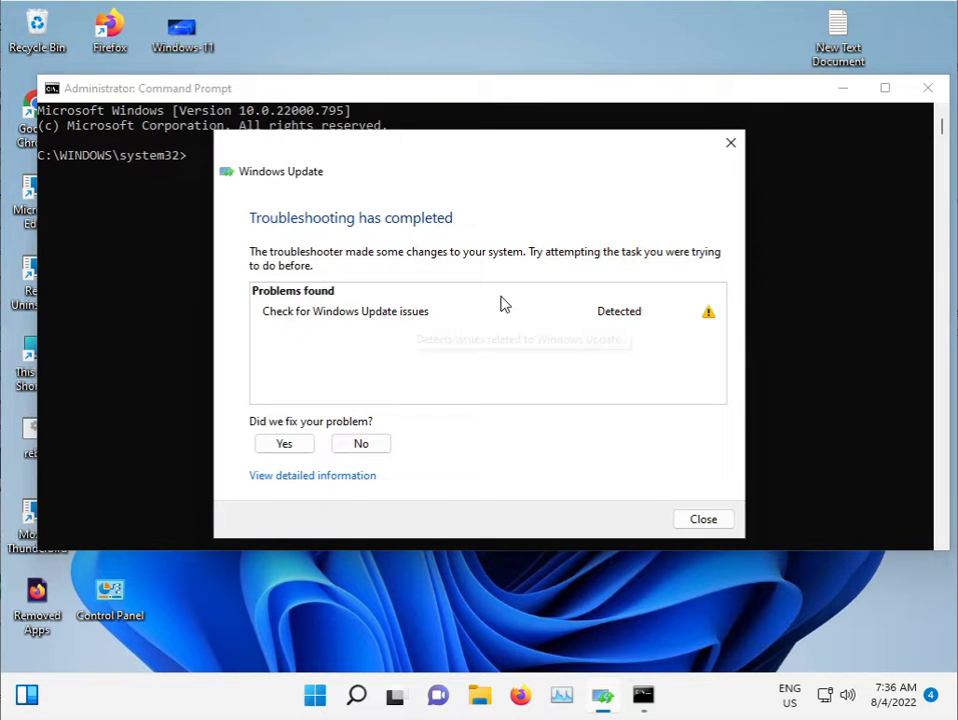
click(738, 143)
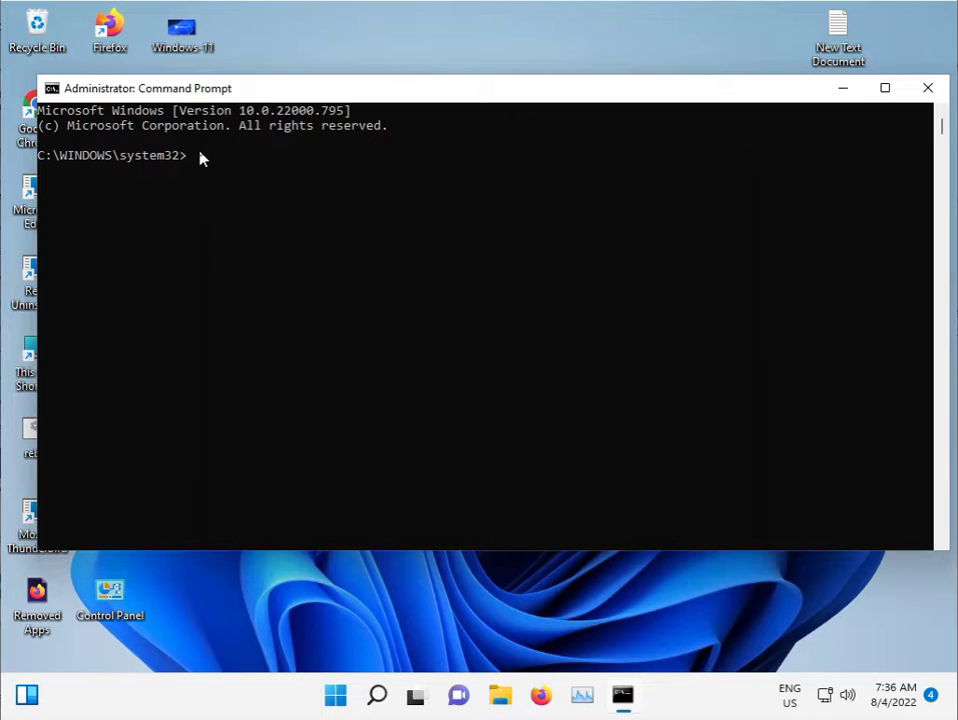
Step: Start a system file scan with "sfc /scannow" in the elevated Command Prompt and minimize its window
click(199, 157)
click(191, 157)
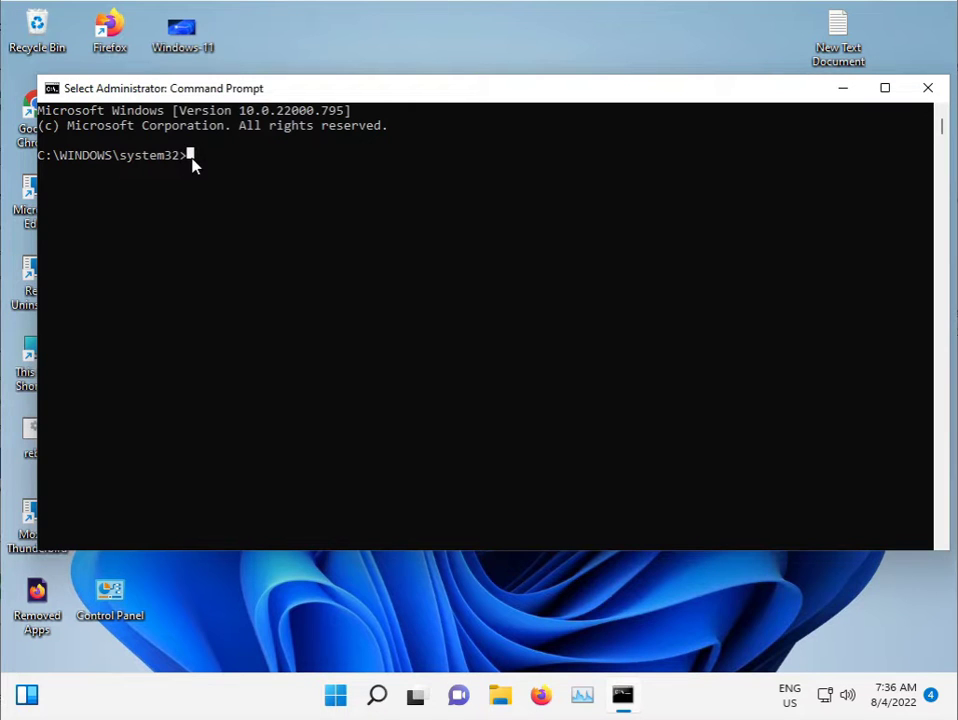
key(Escape)
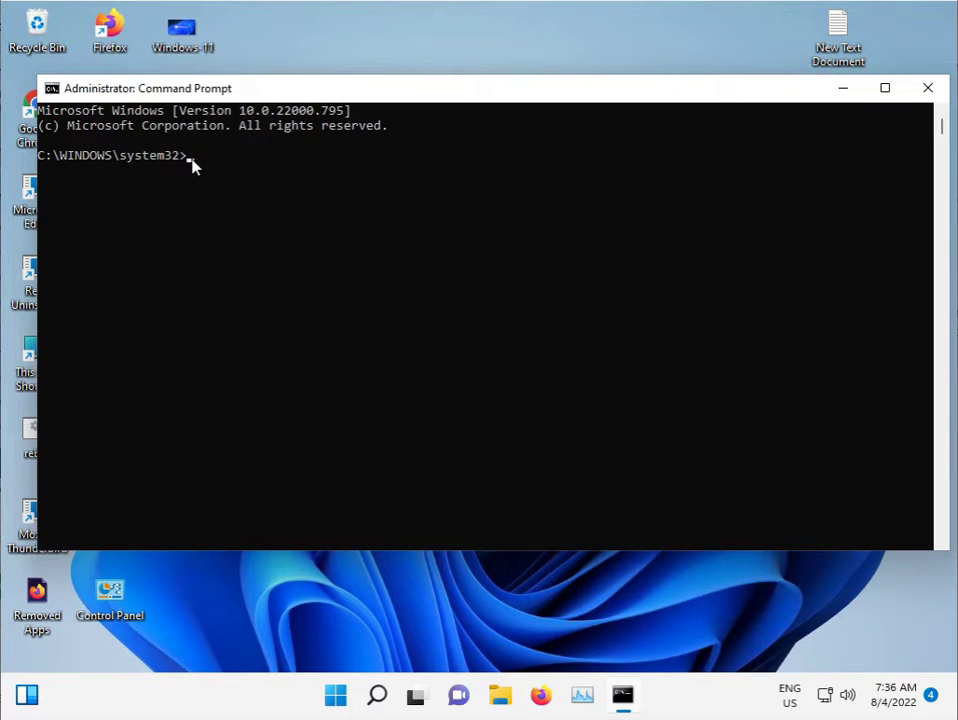
text(sfc /scannow)
key(Return)
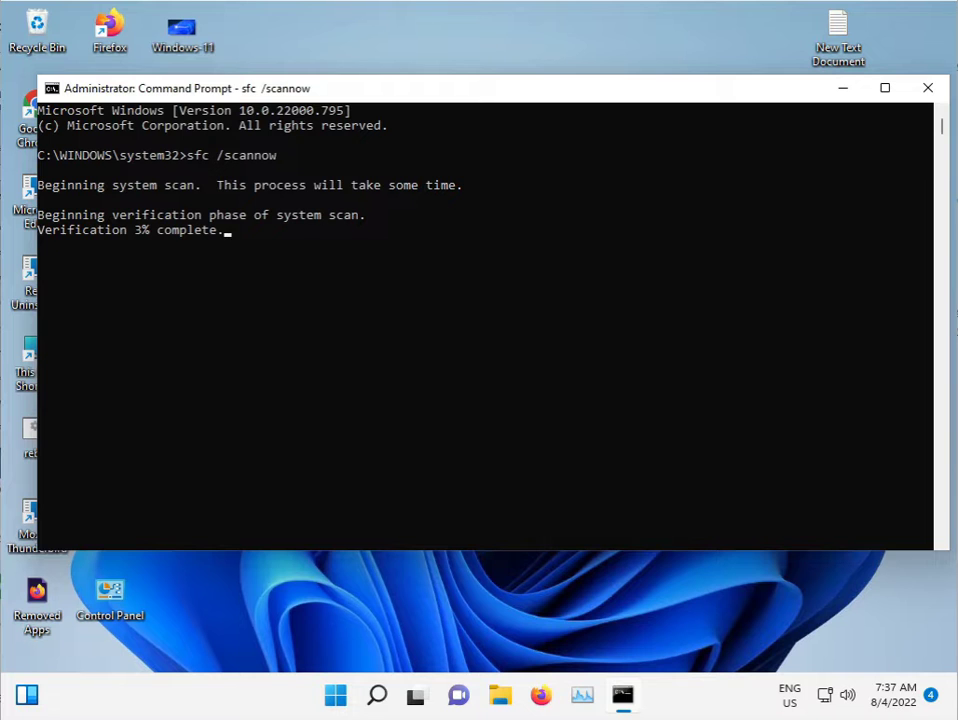
click(838, 91)
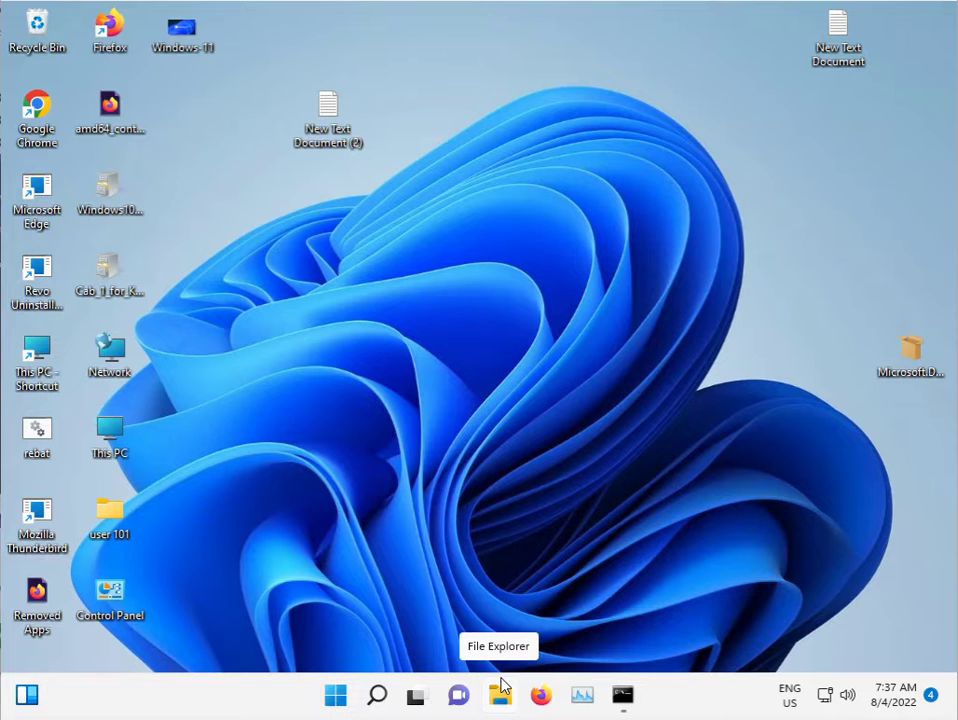
Step: Switch to Google Chrome, search for ".net framework repair tool offline" and open the Microsoft Support page about the repair tool
double_click(40, 107)
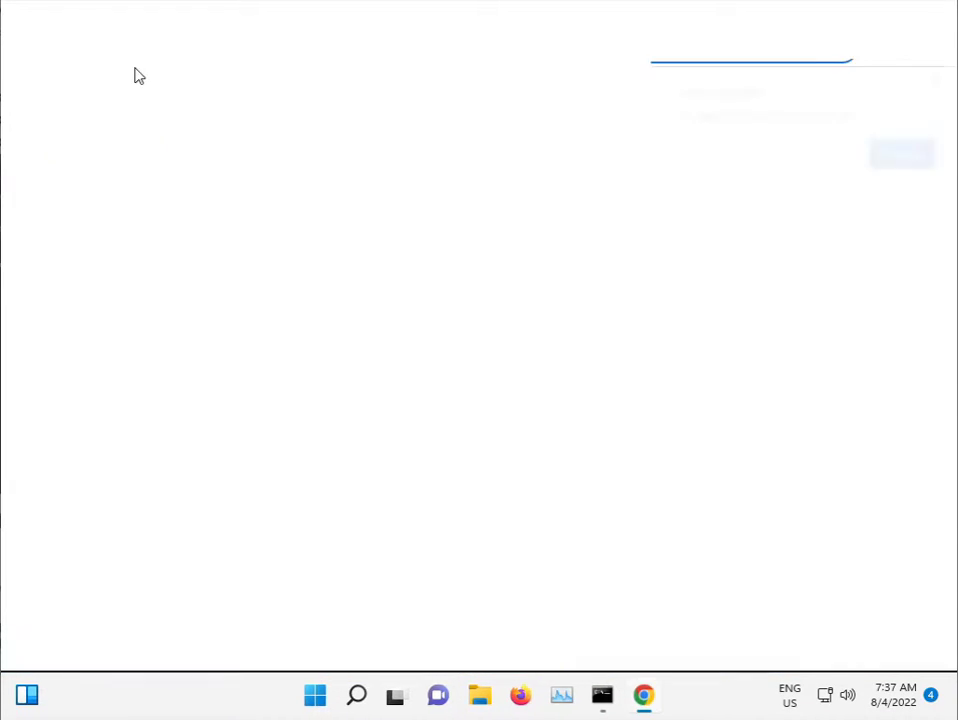
click(940, 77)
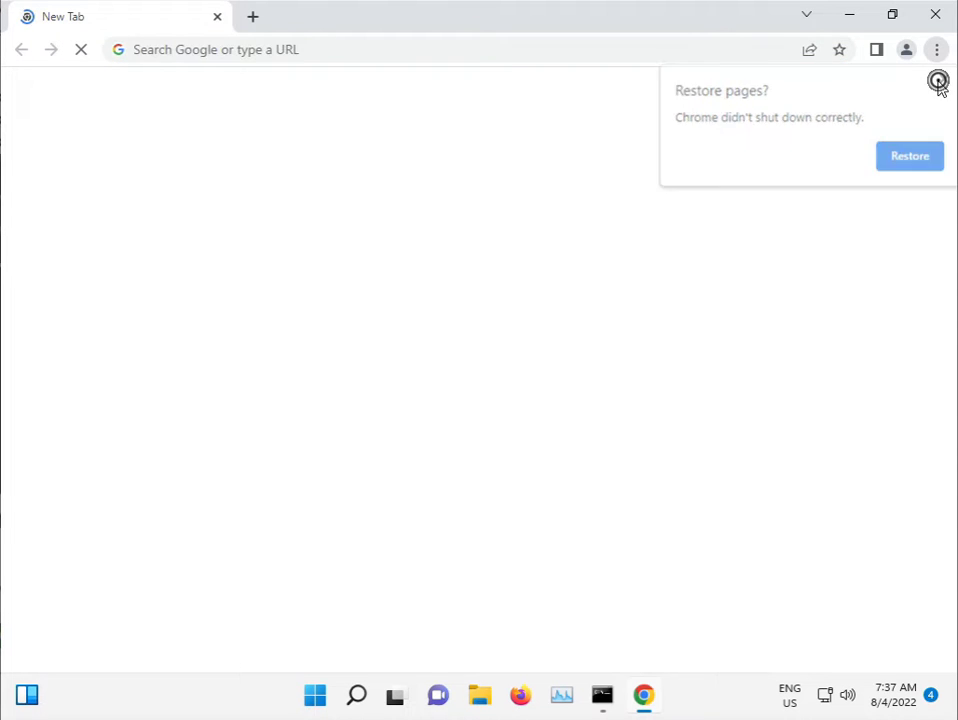
click(405, 48)
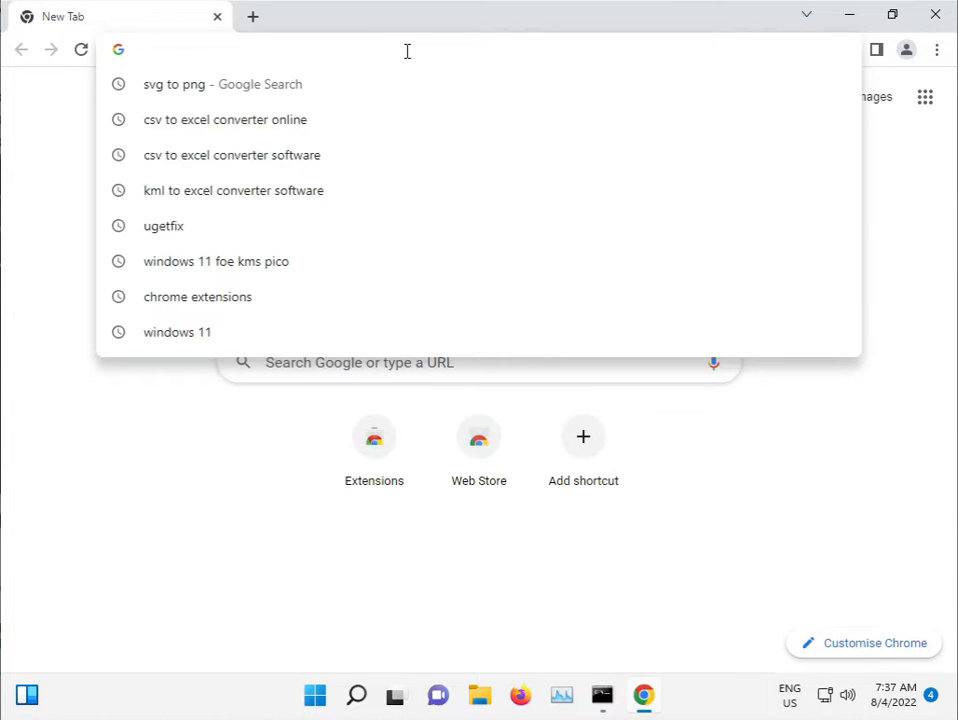
text(.net)
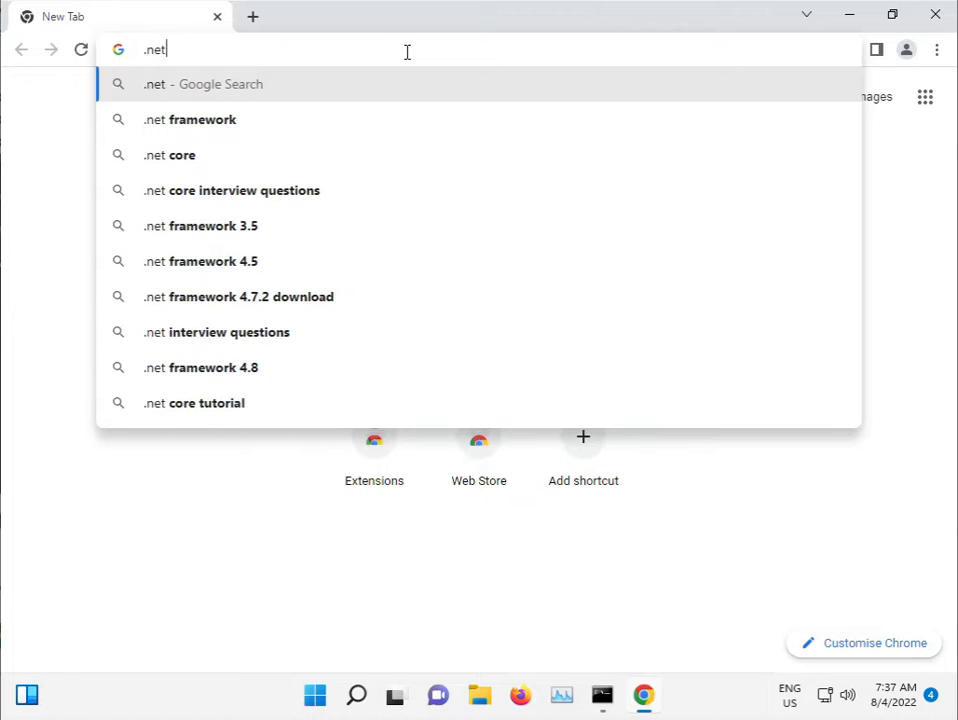
text( framework)
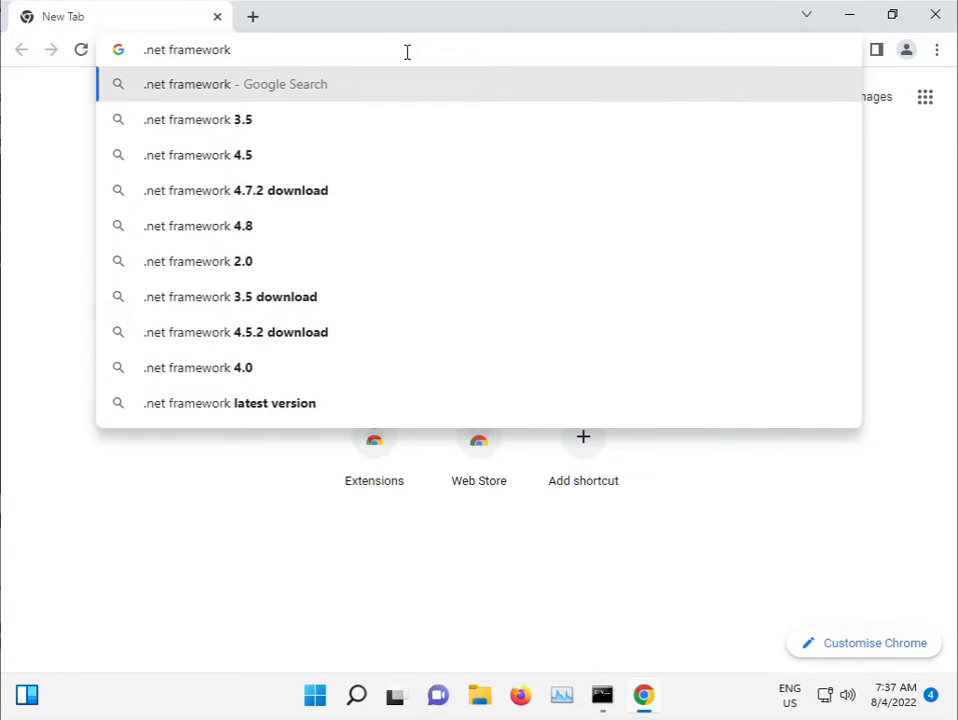
text( repai)
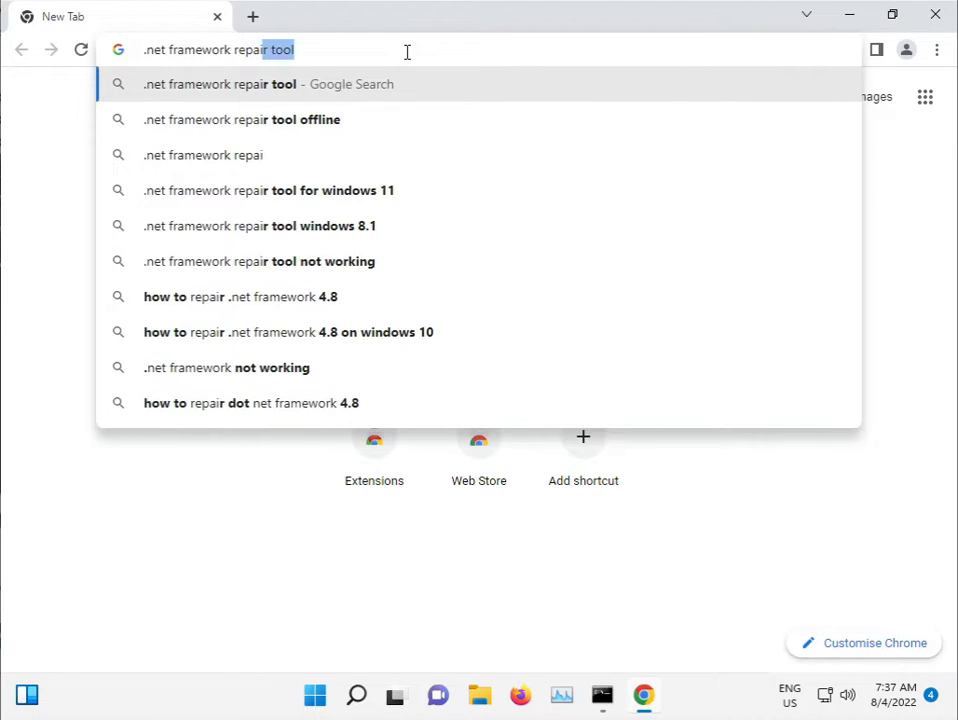
key(Down)
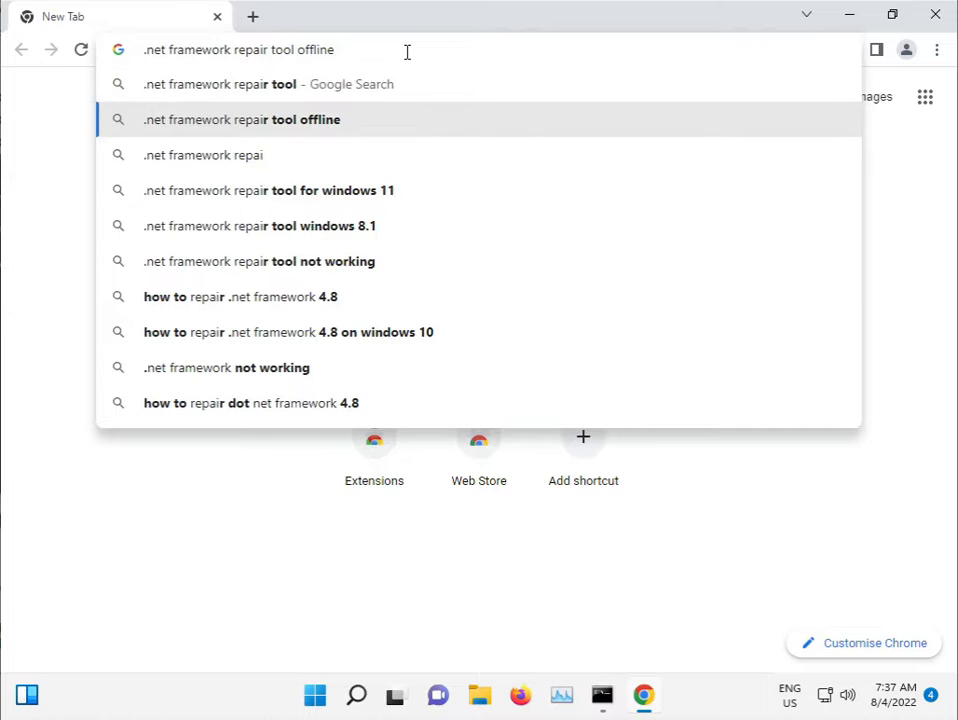
key(Return)
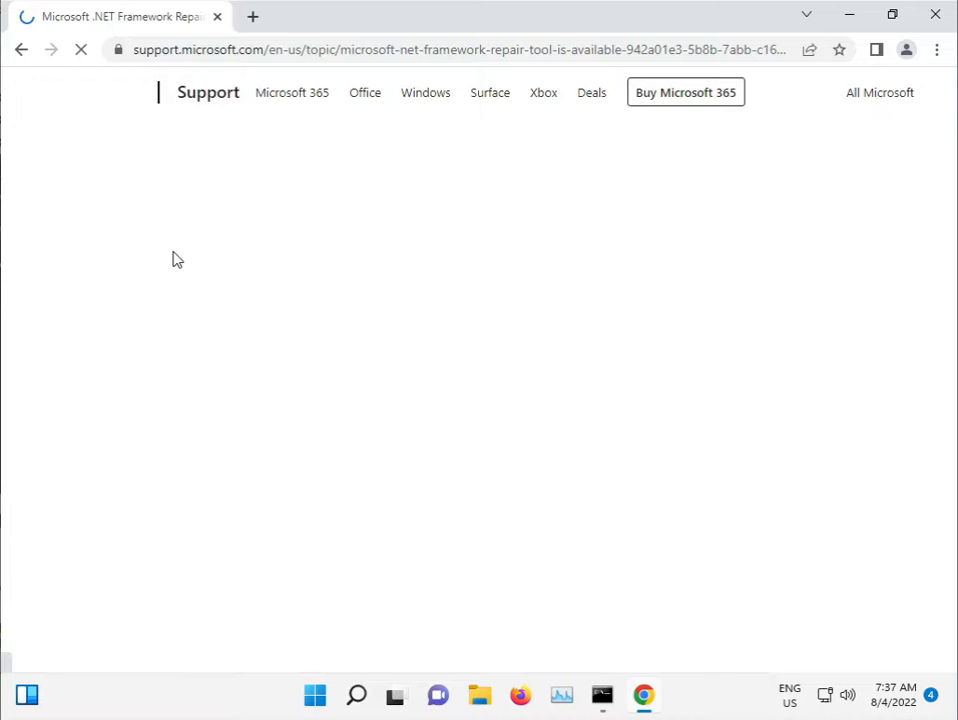
Step: Download the Microsoft .NET Framework Repair Tool from the page's Download information section
scroll(359, 453, down, 5)
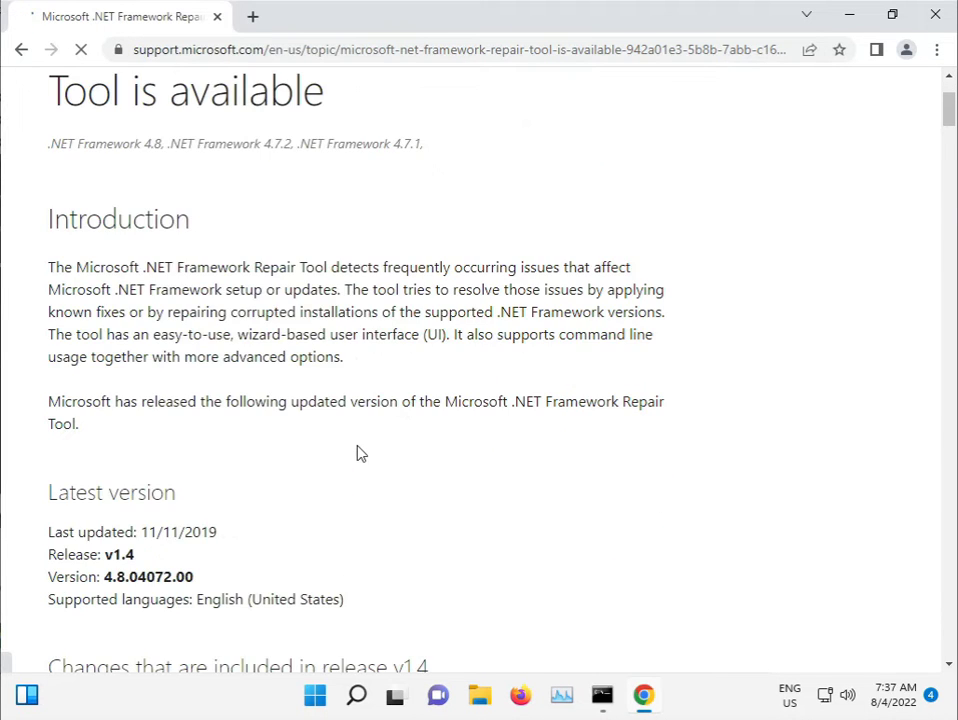
scroll(359, 453, down, 5)
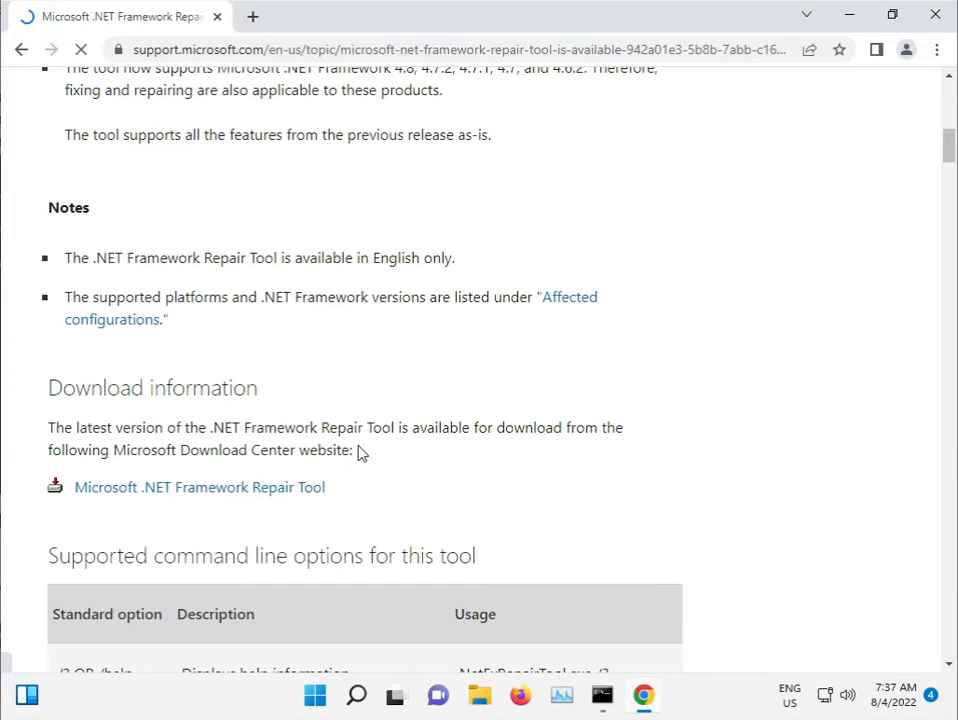
scroll(359, 453, down, 7)
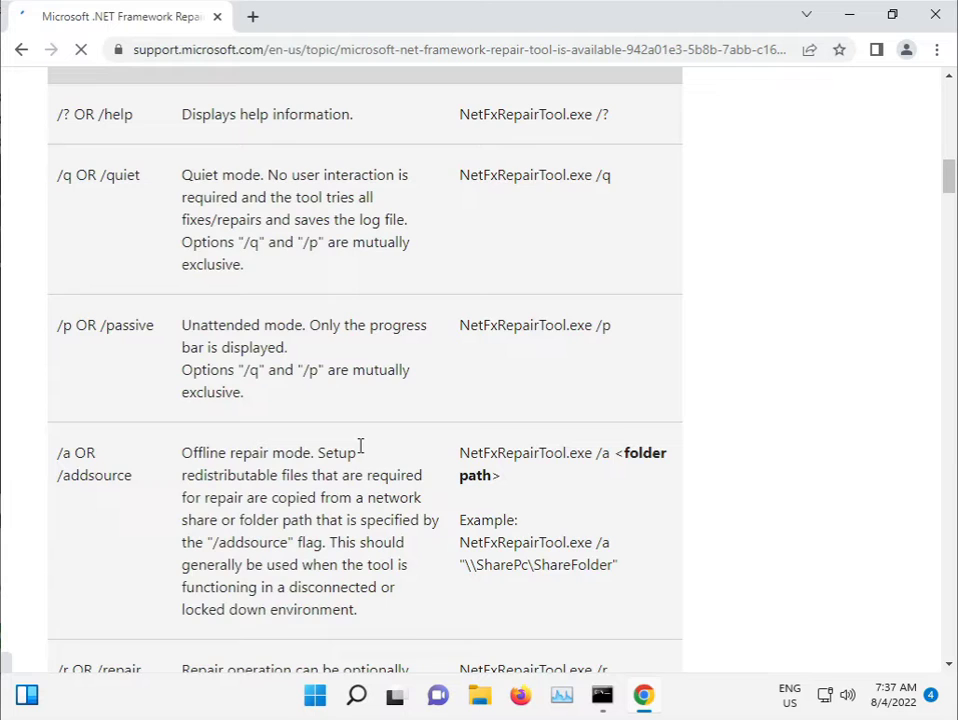
scroll(363, 453, down, 8)
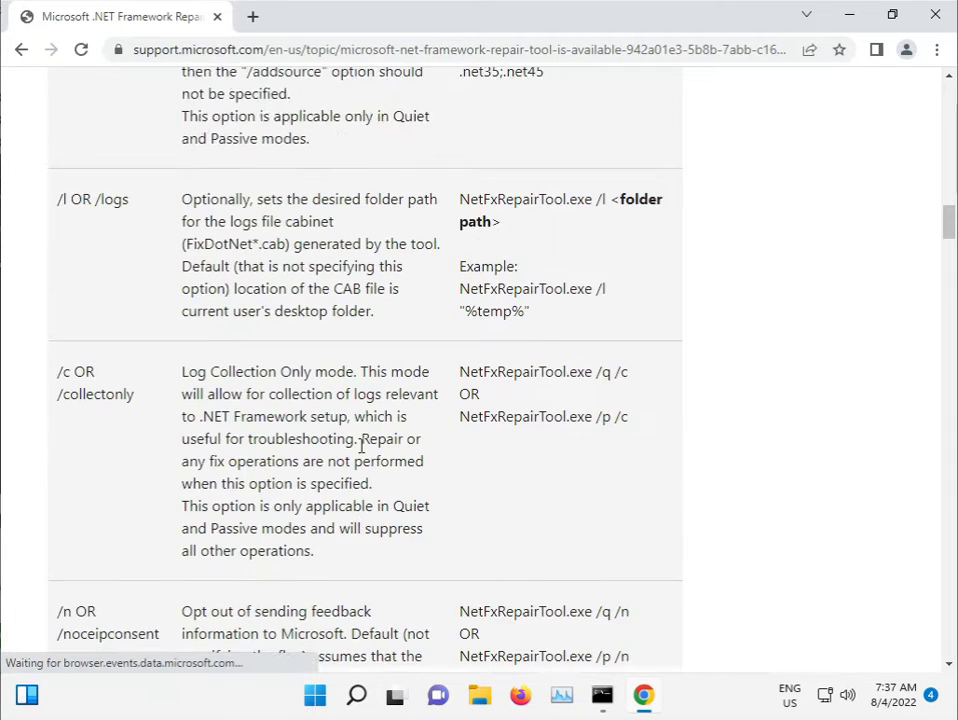
scroll(363, 453, down, 8)
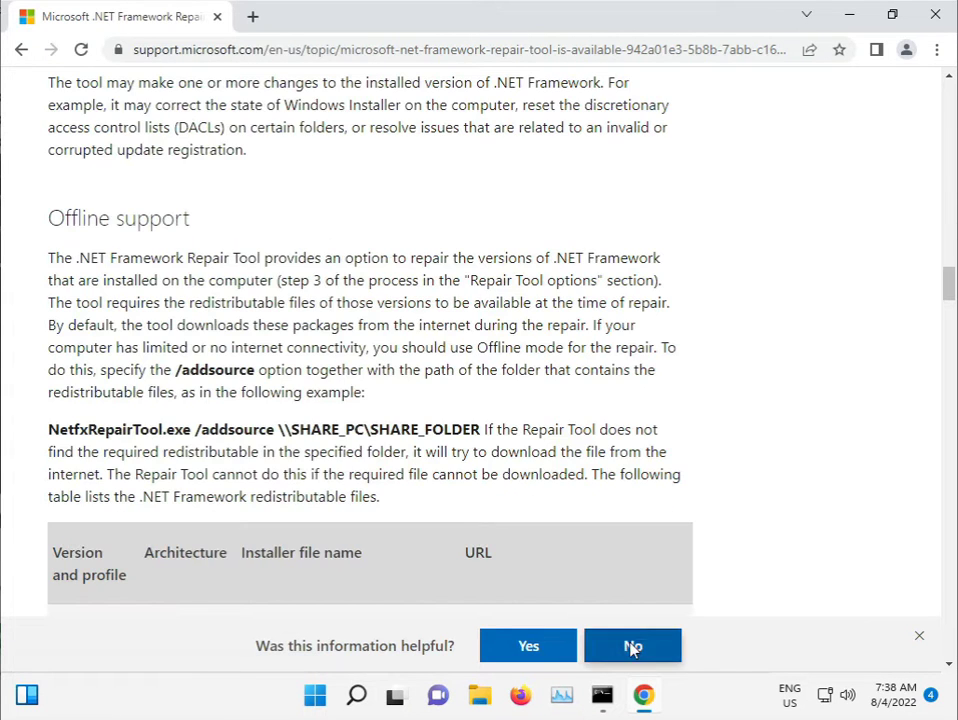
scroll(479, 340, up, 20)
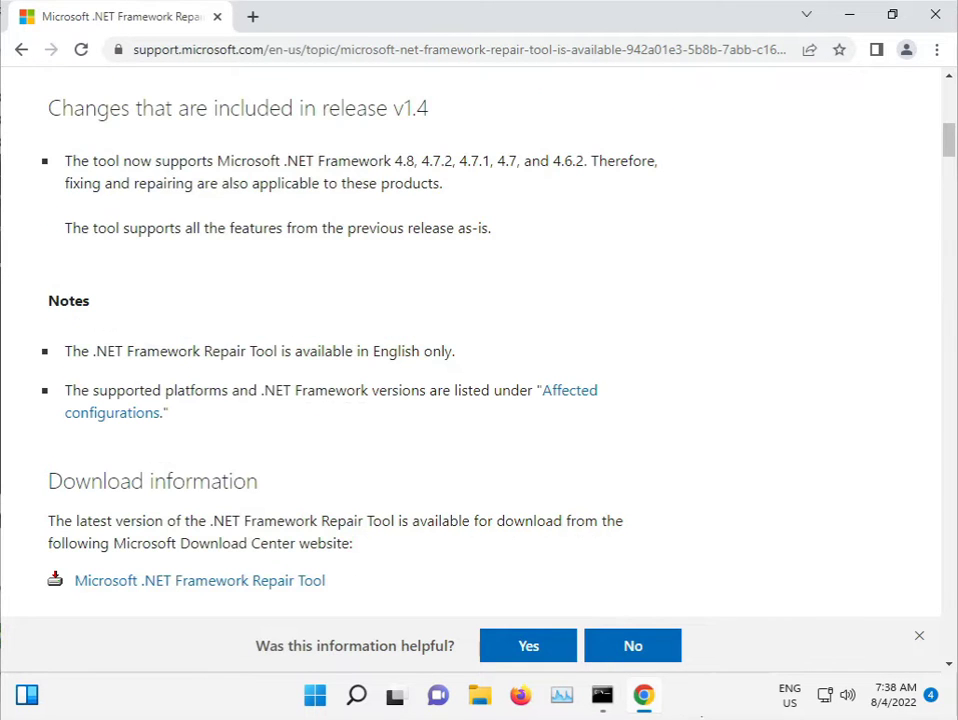
click(97, 589)
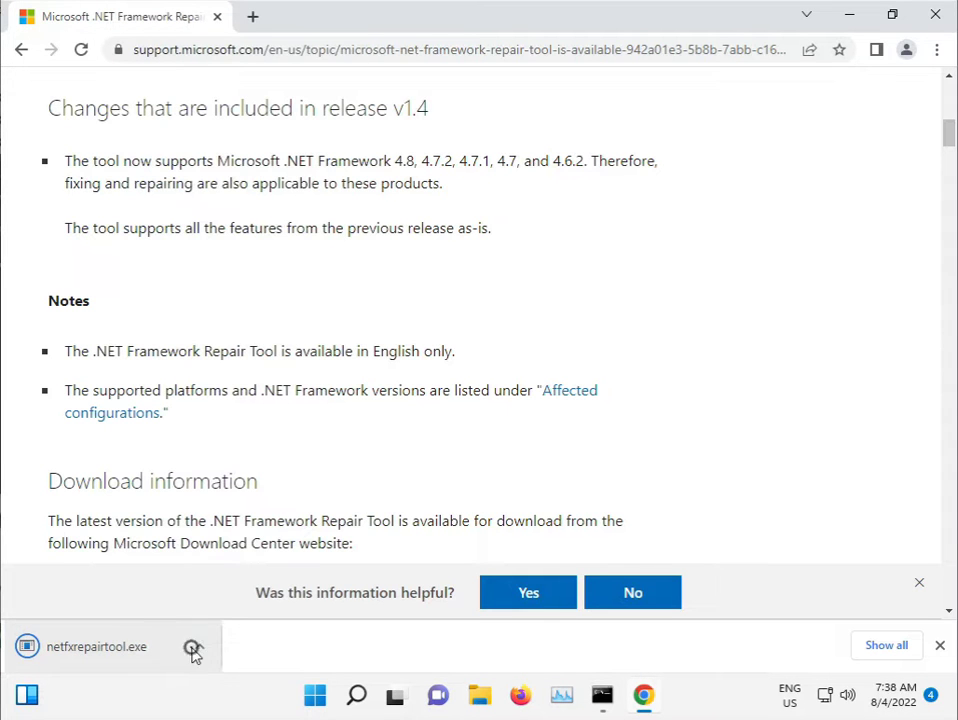
Step: Launch the downloaded netfxrepairtool.exe with permission to make changes and accept its license terms
click(197, 647)
click(240, 524)
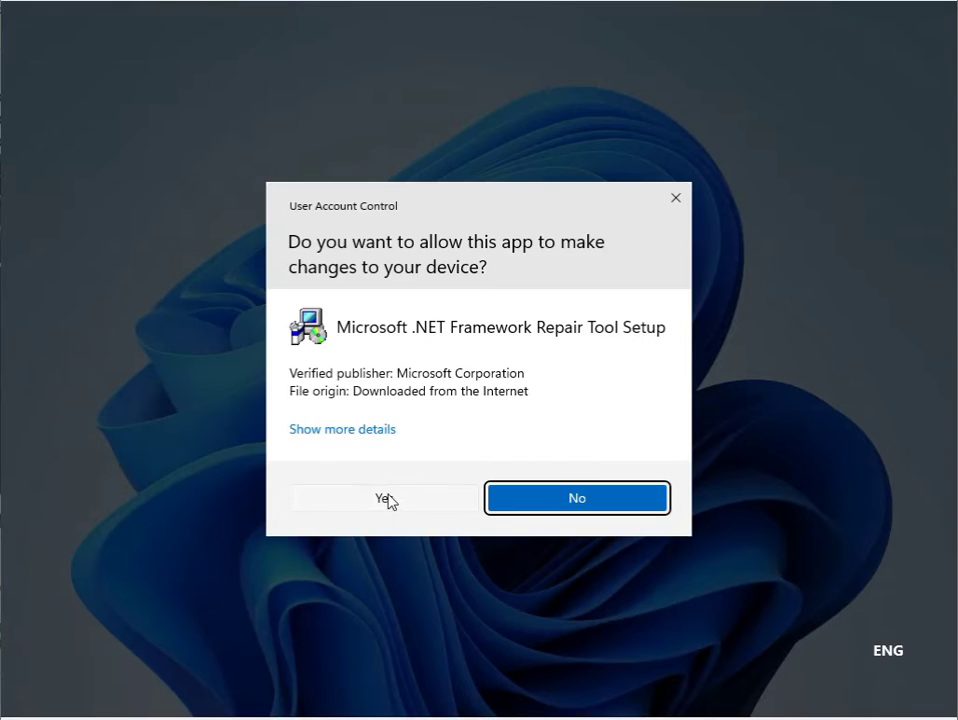
click(387, 500)
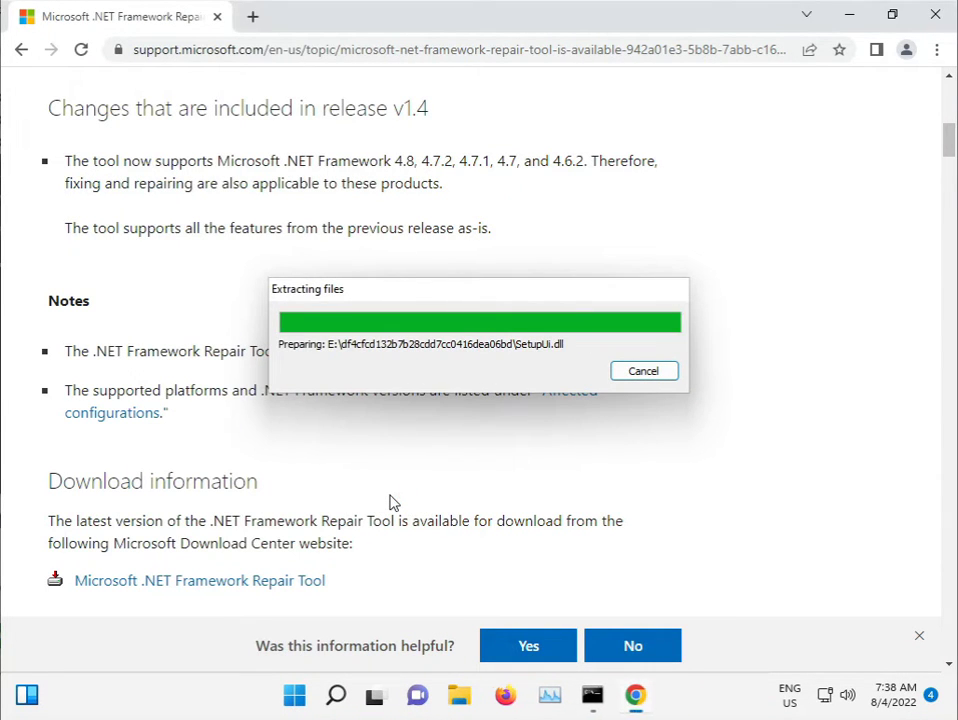
click(373, 486)
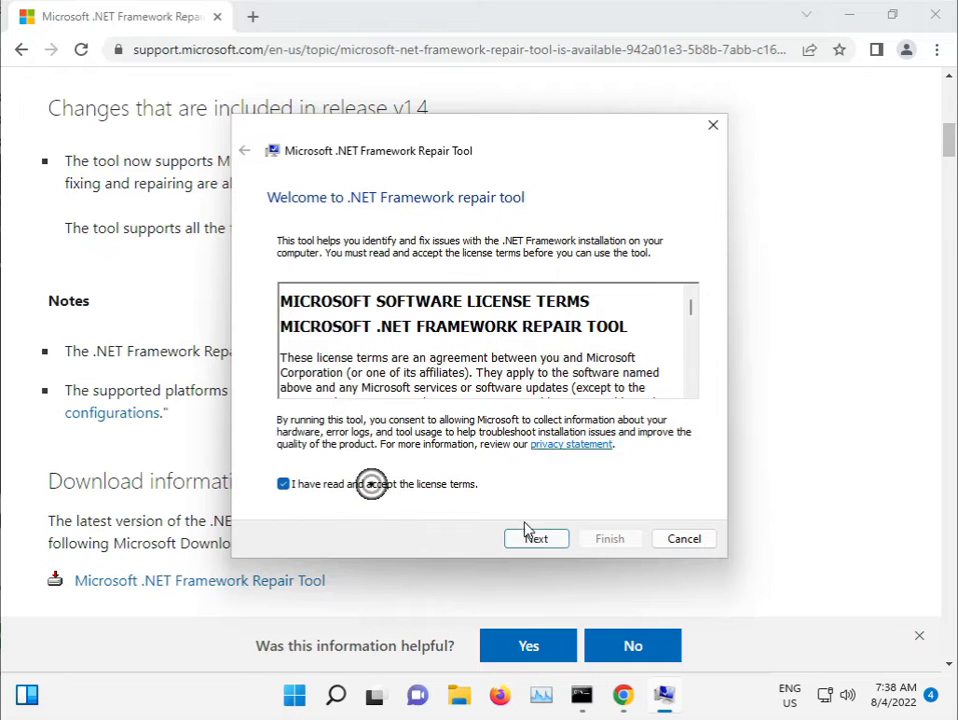
Step: Run the .NET Framework Repair Tool's issue detection and repair through to the end, finish the tool, and minimize the browser
click(553, 539)
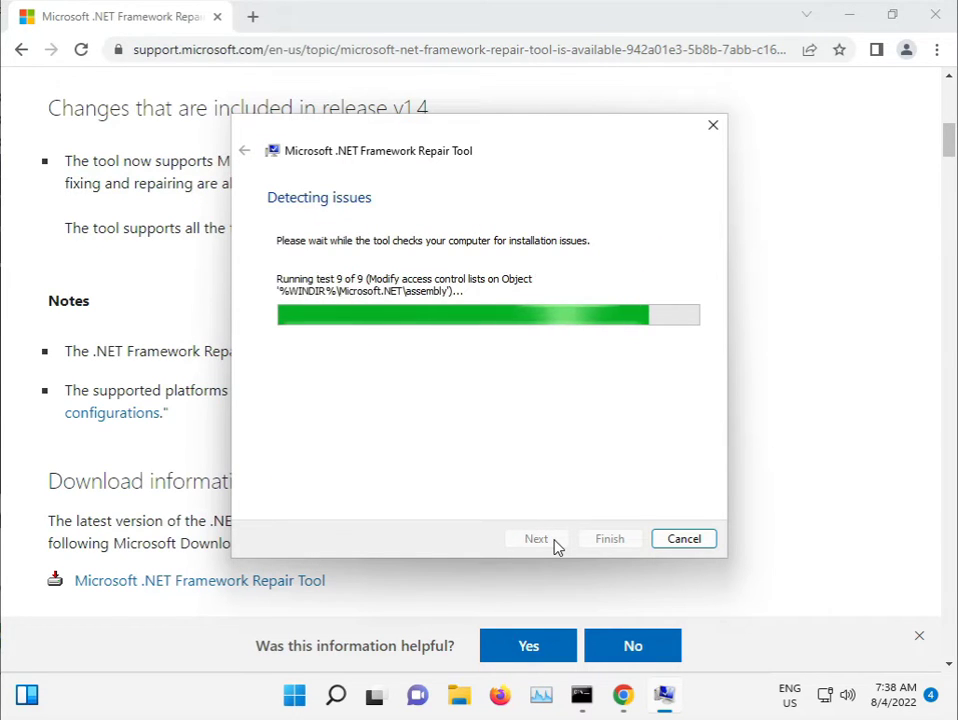
click(537, 539)
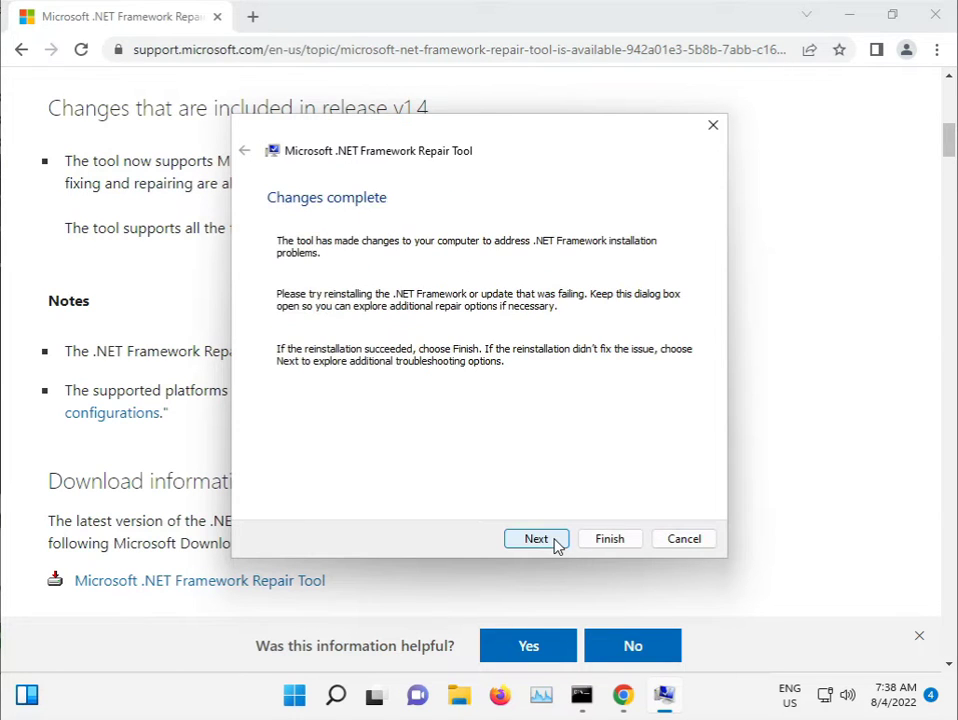
click(540, 540)
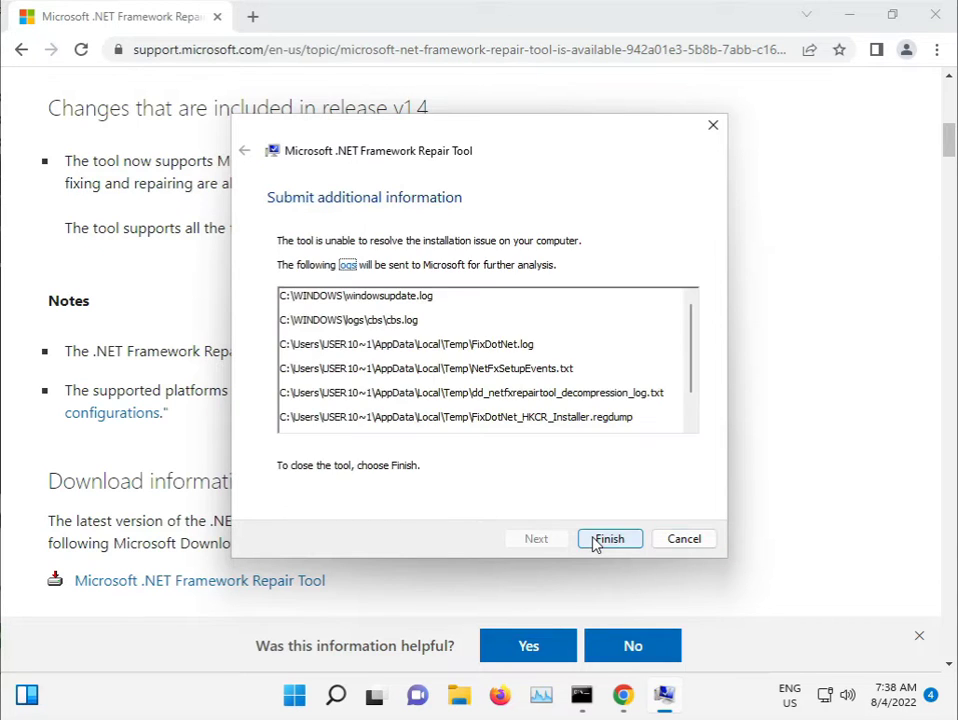
click(595, 540)
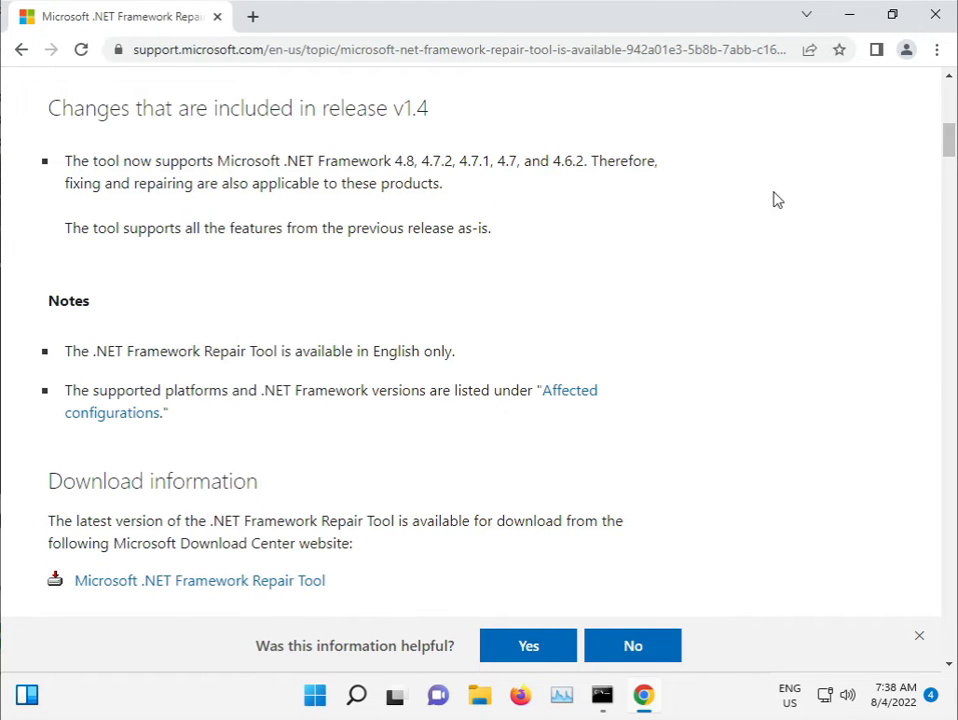
click(850, 13)
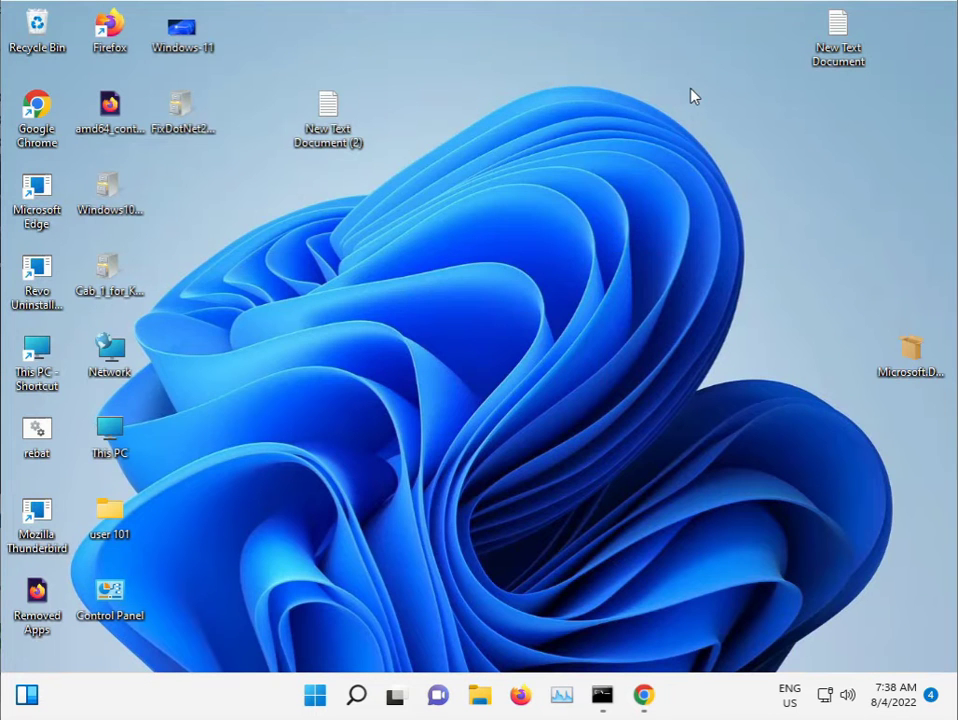
click(316, 702)
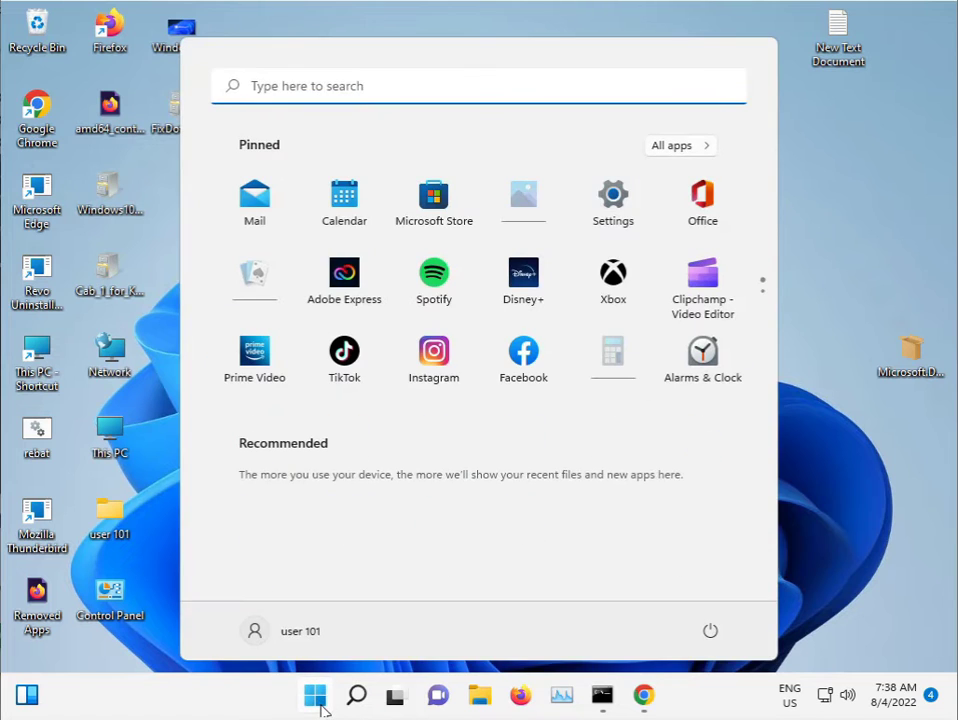
click(783, 453)
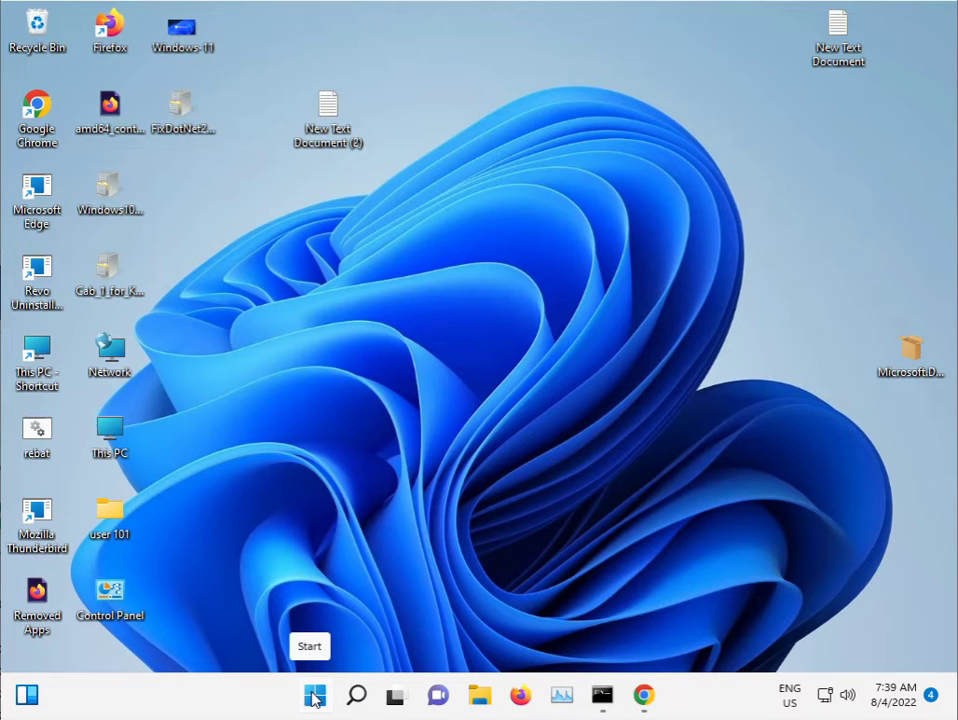
click(313, 695)
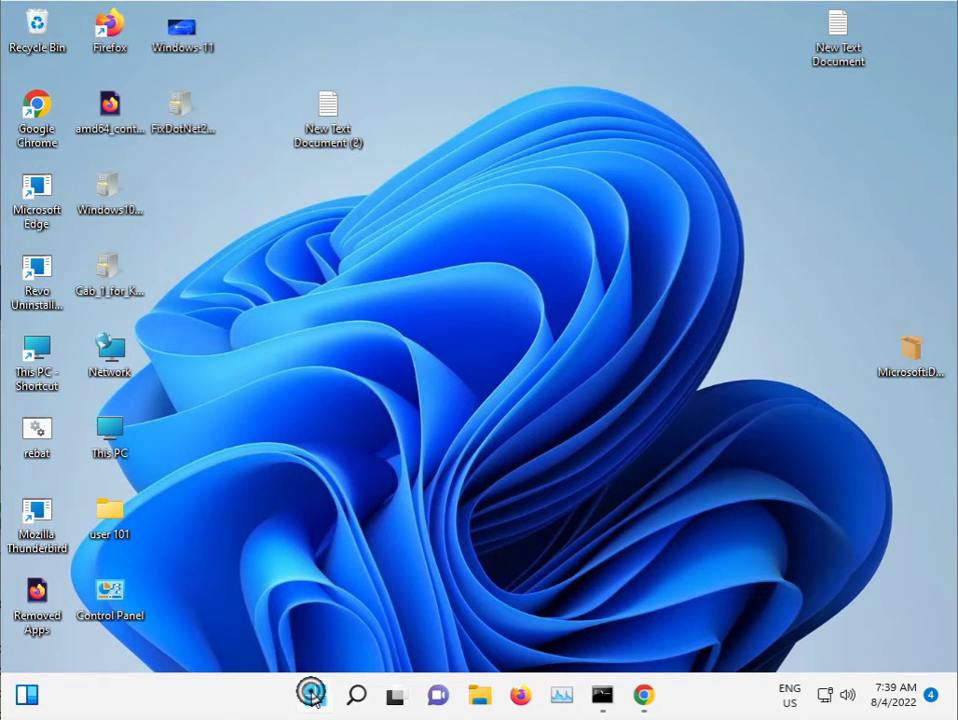
click(143, 560)
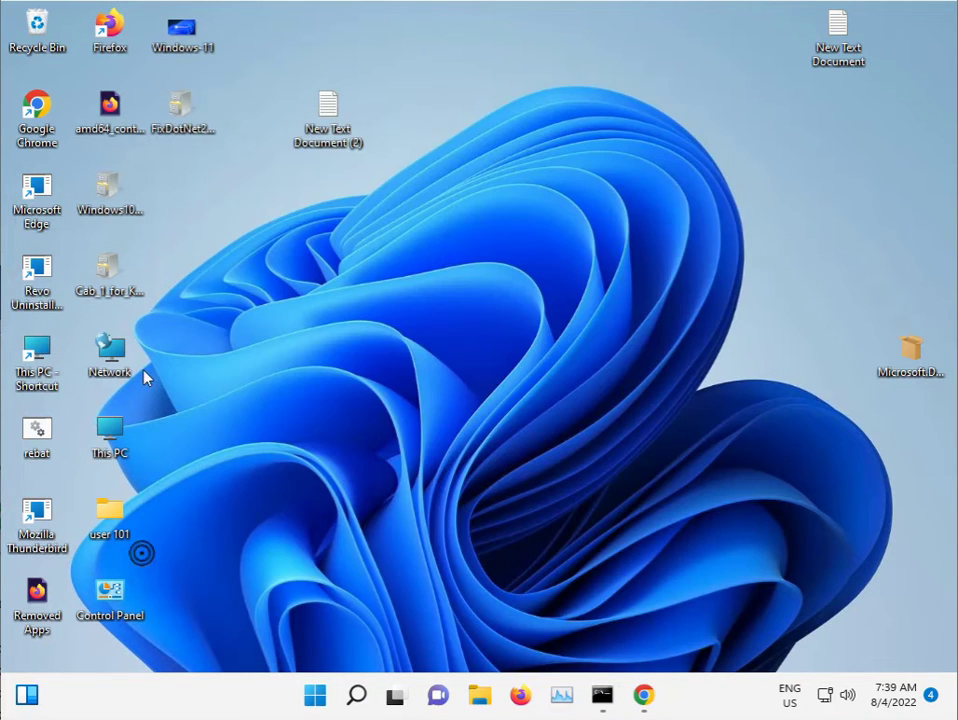
Step: Open the catroot2 folder at C:\Windows\System32 in File Explorer
double_click(40, 350)
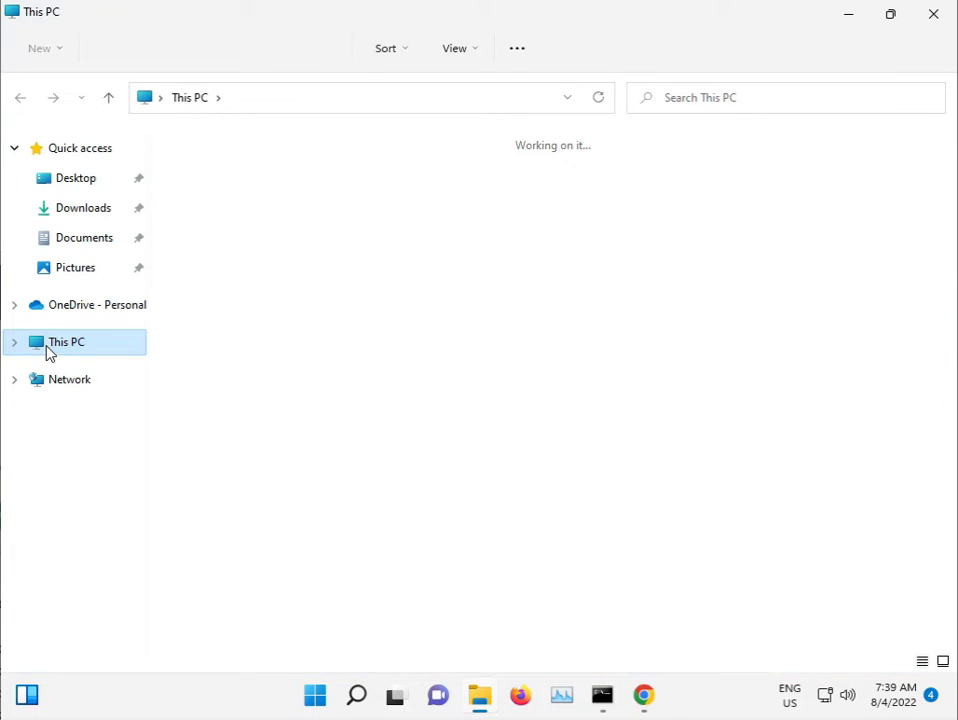
double_click(299, 320)
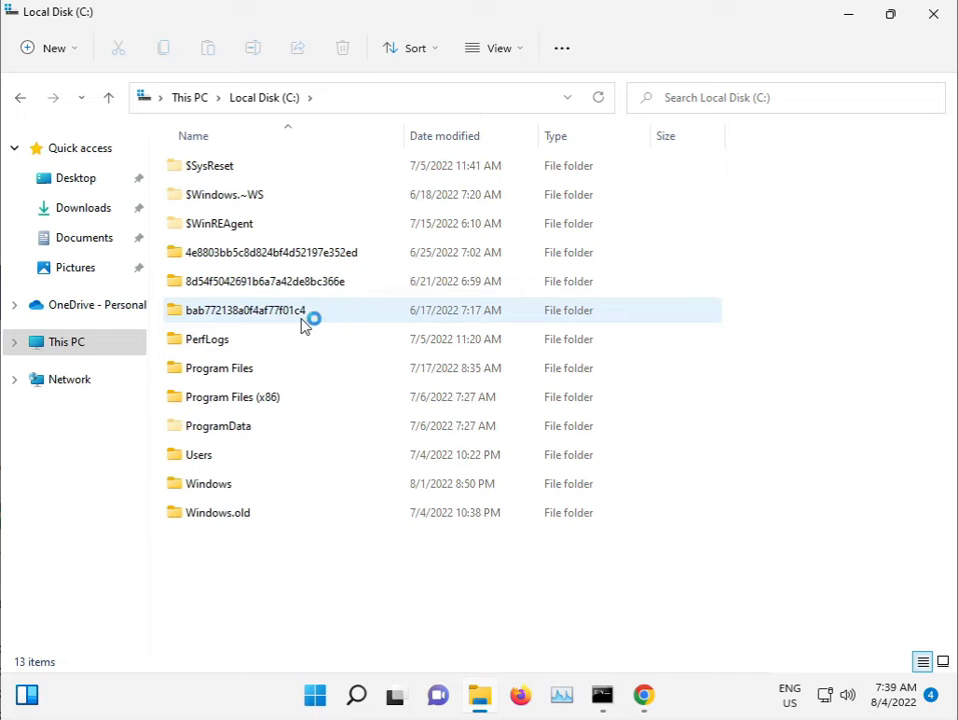
double_click(231, 490)
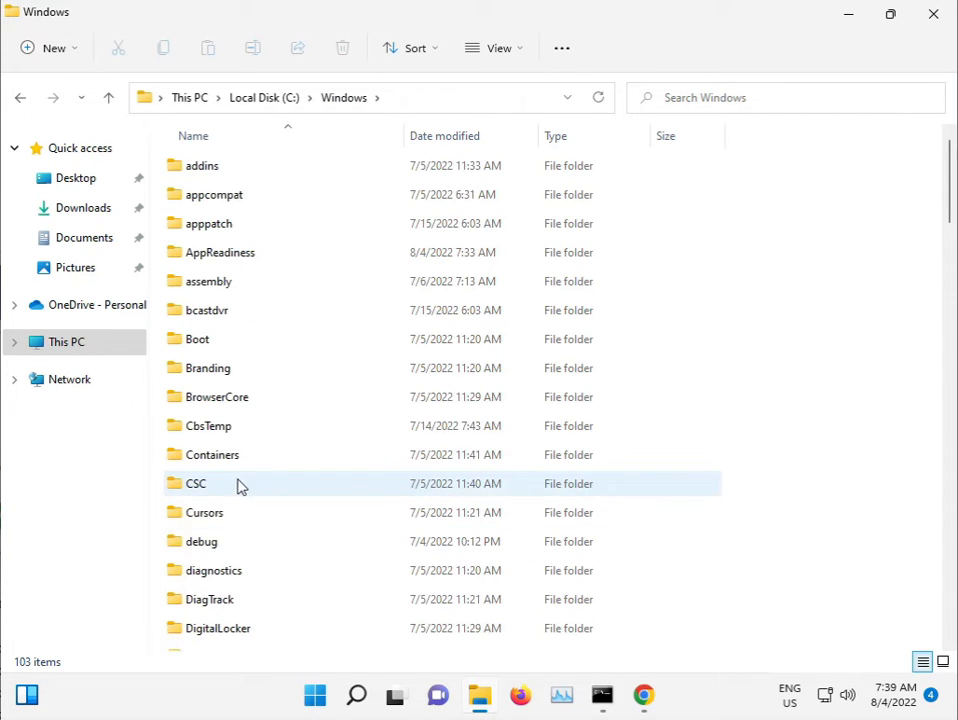
scroll(270, 505, down, 6)
scroll(281, 510, down, 5)
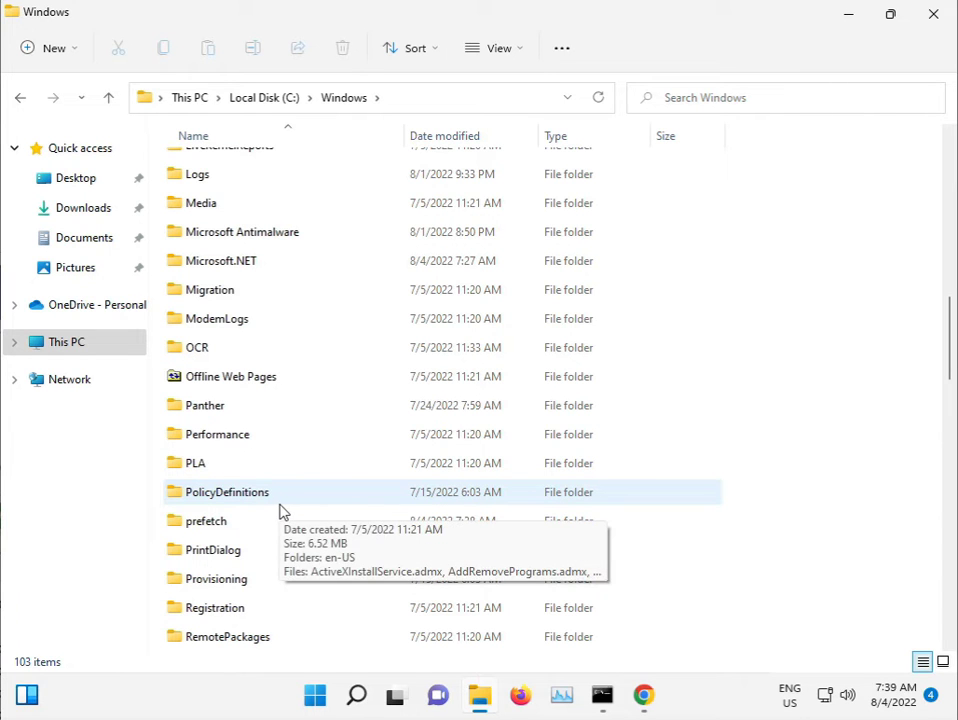
scroll(281, 512, down, 9)
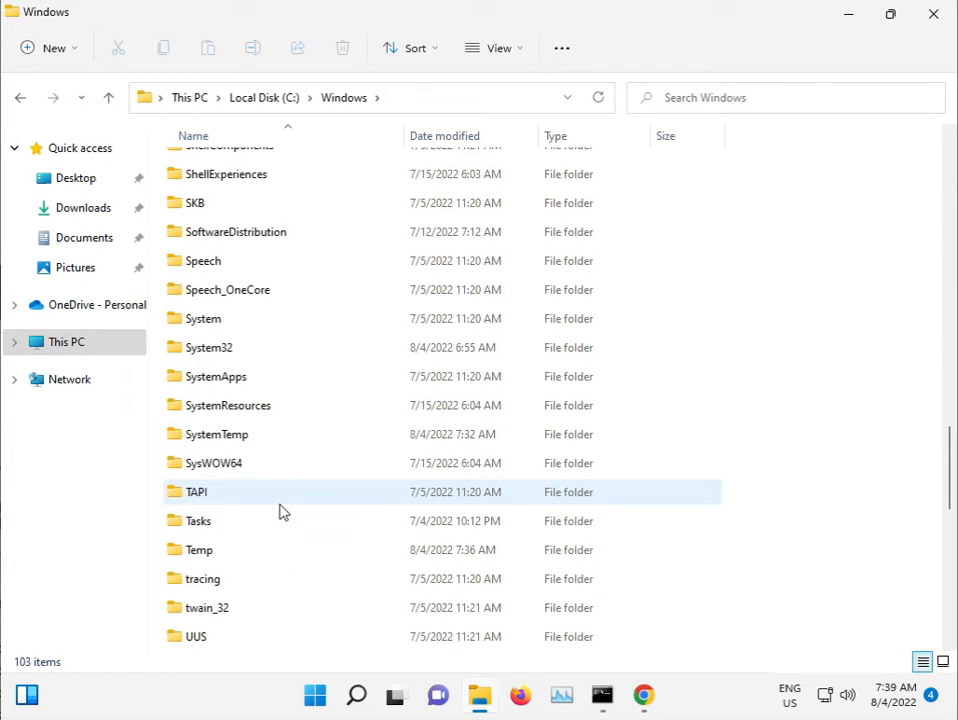
double_click(221, 349)
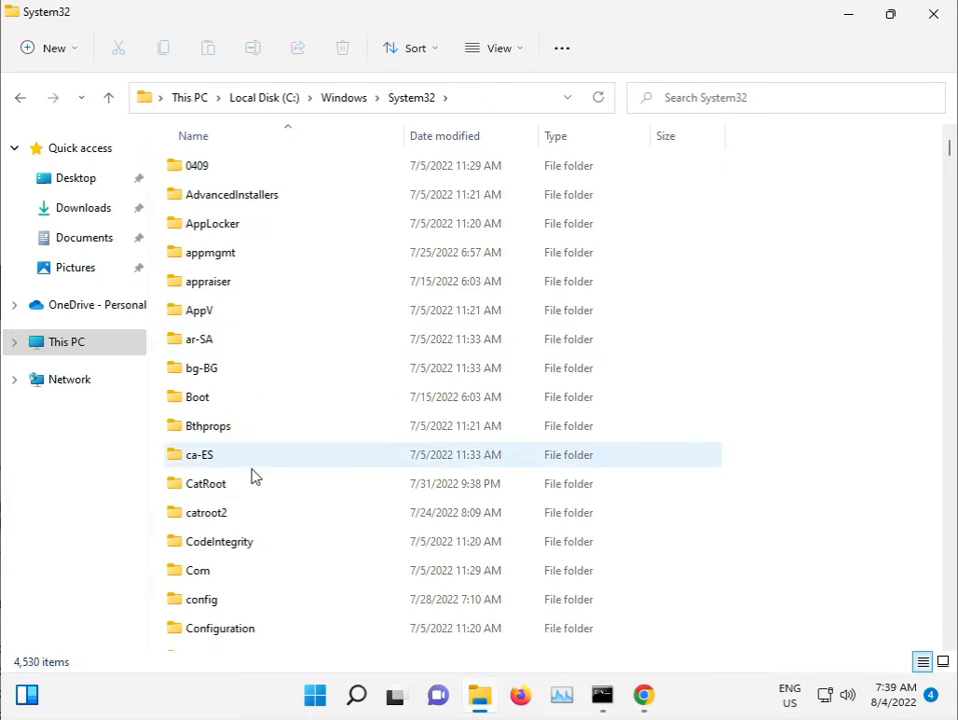
double_click(240, 508)
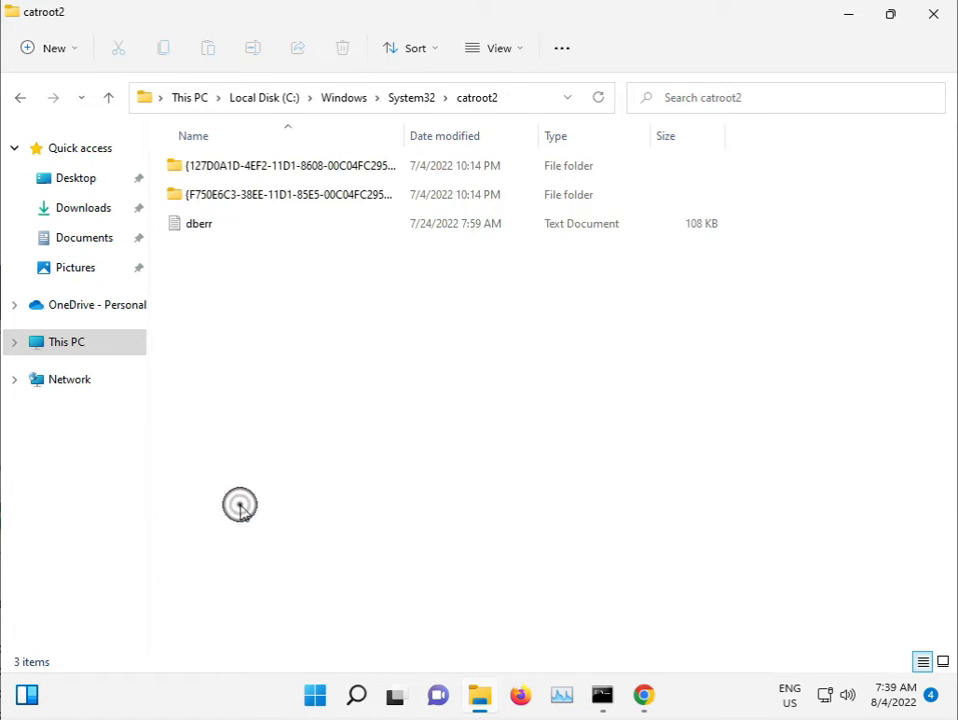
Step: Permanently delete everything in catroot2, granting administrator permission for all items and skipping all files in use
drag(240, 443, 255, 170)
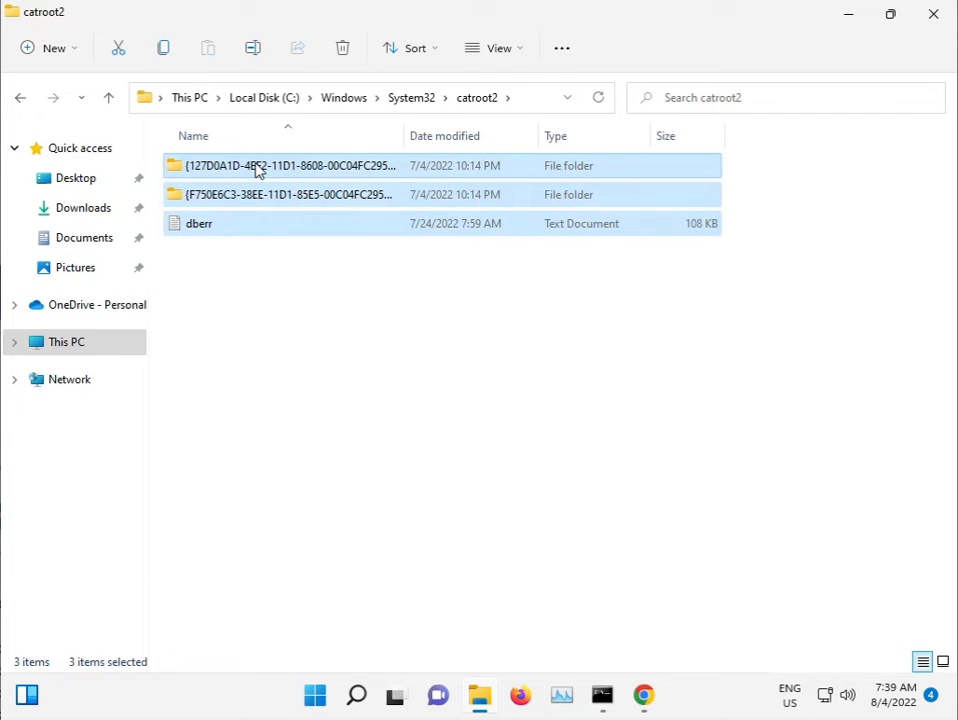
key(shift+Delete)
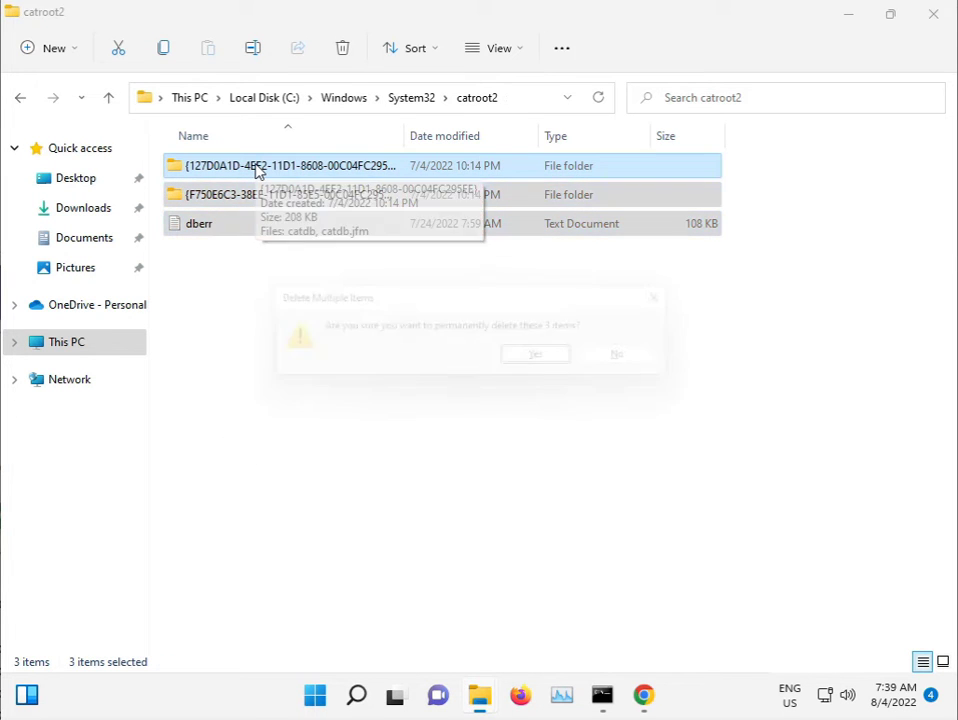
key(Return)
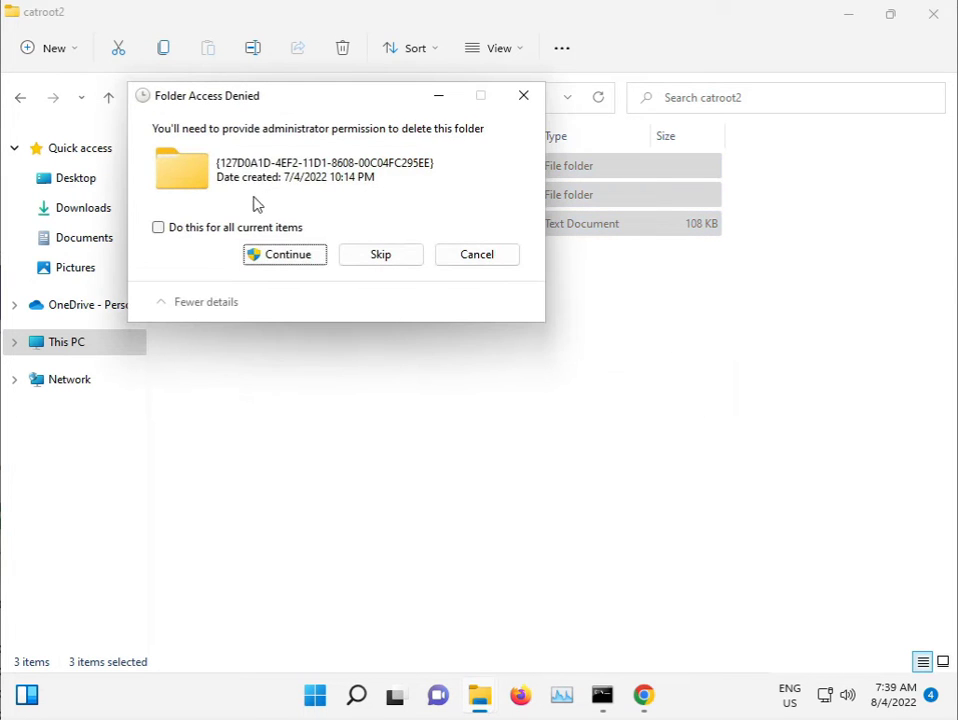
click(254, 224)
click(296, 251)
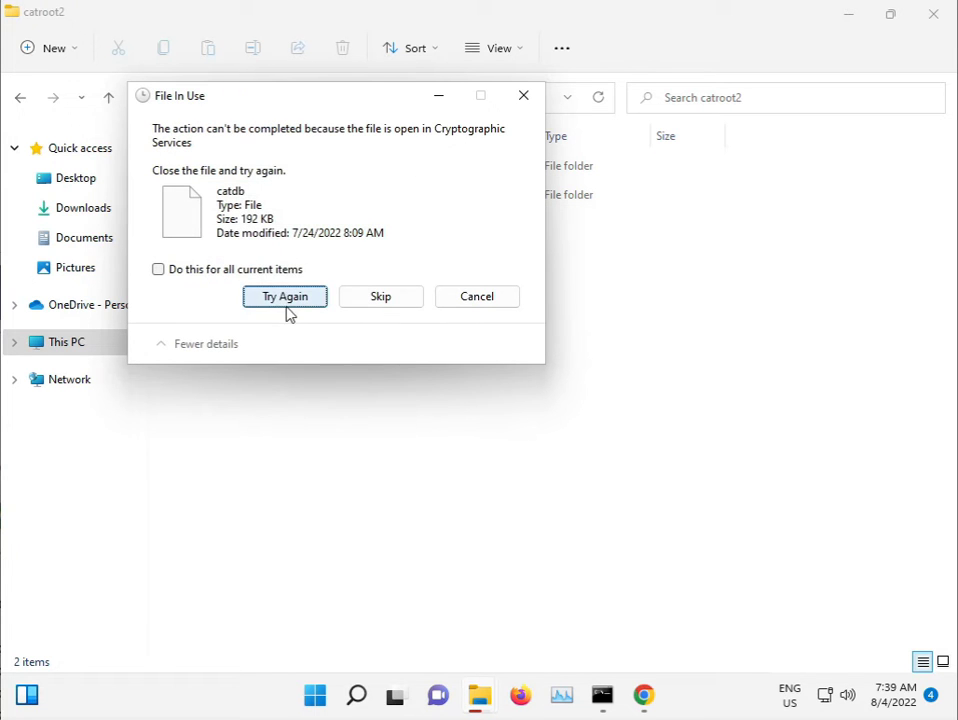
click(359, 297)
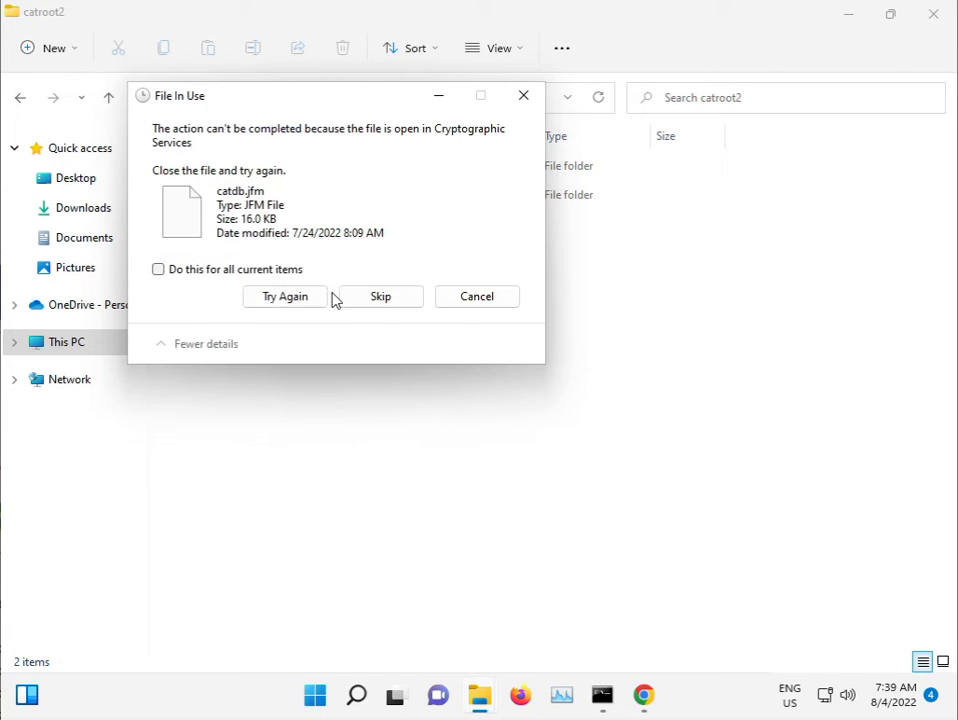
click(259, 270)
click(359, 297)
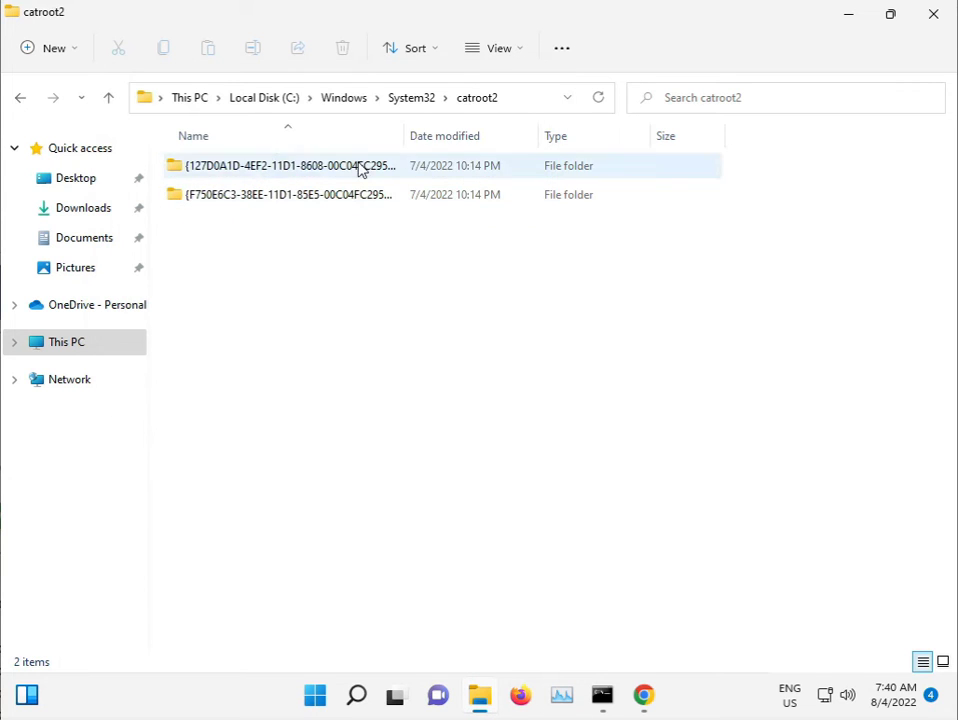
Step: Return to the System32 folder and look through its subfolders, down to the names beginning with S
click(411, 98)
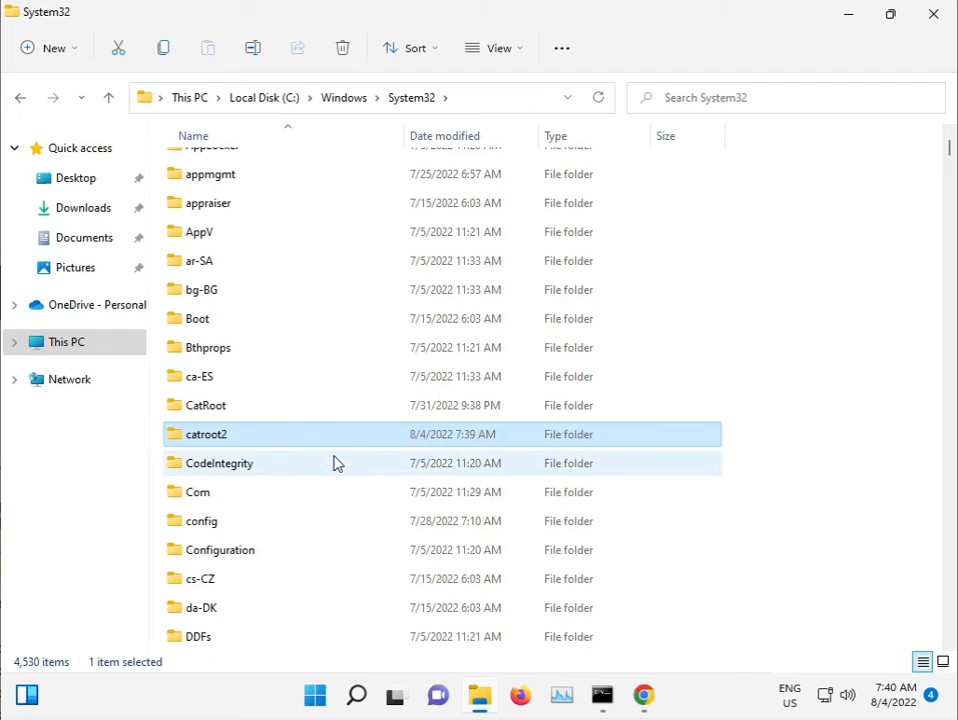
mouse_move(336, 463)
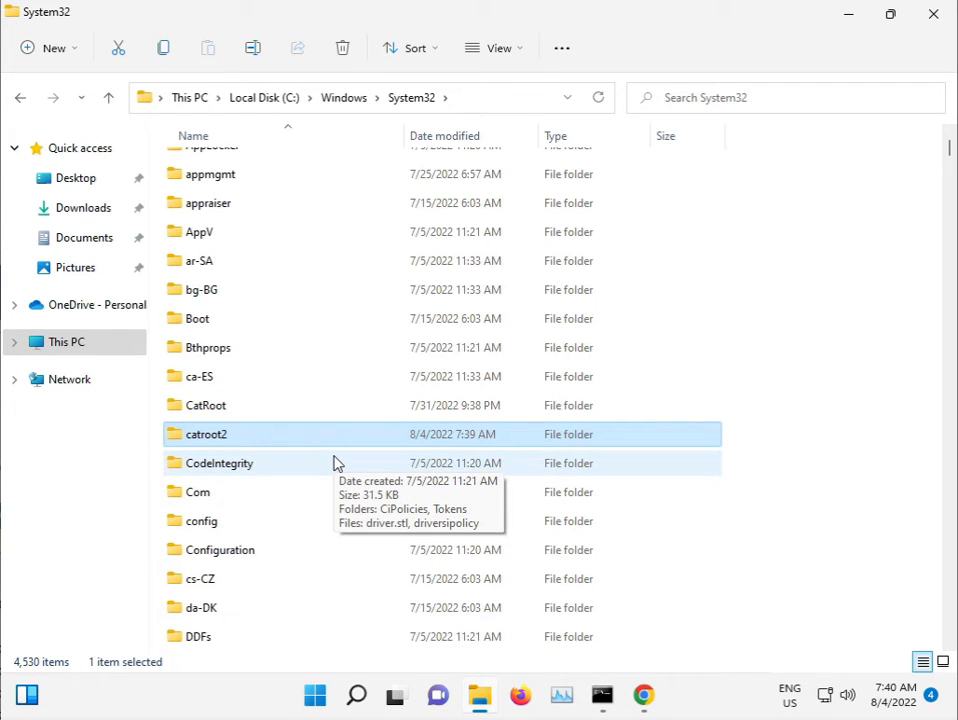
scroll(336, 463, down, 1)
scroll(336, 463, down, 19)
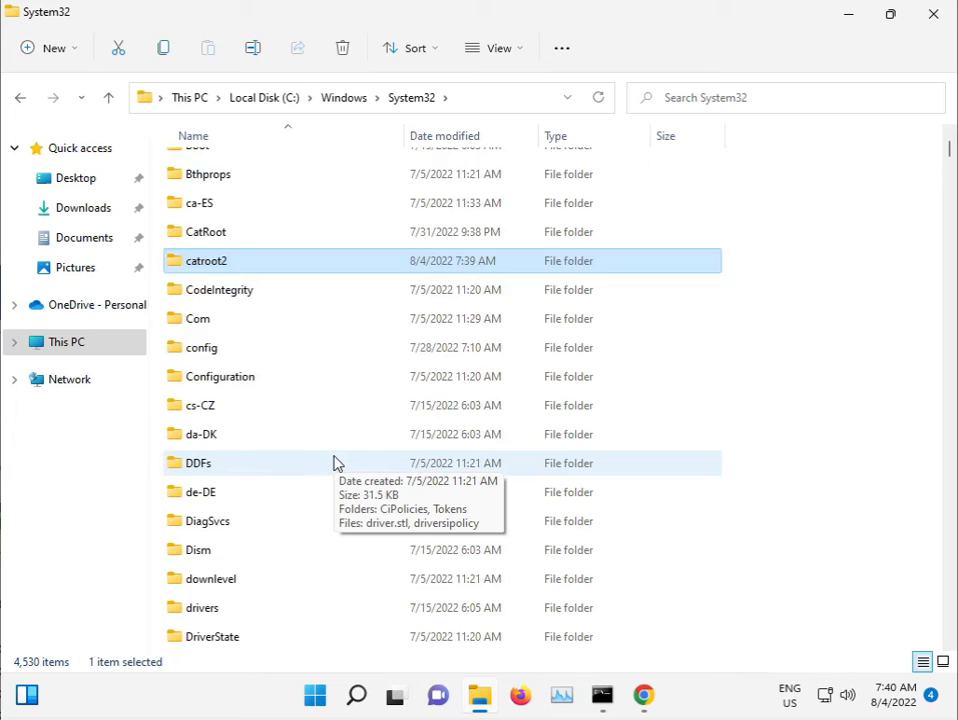
scroll(336, 463, down, 9)
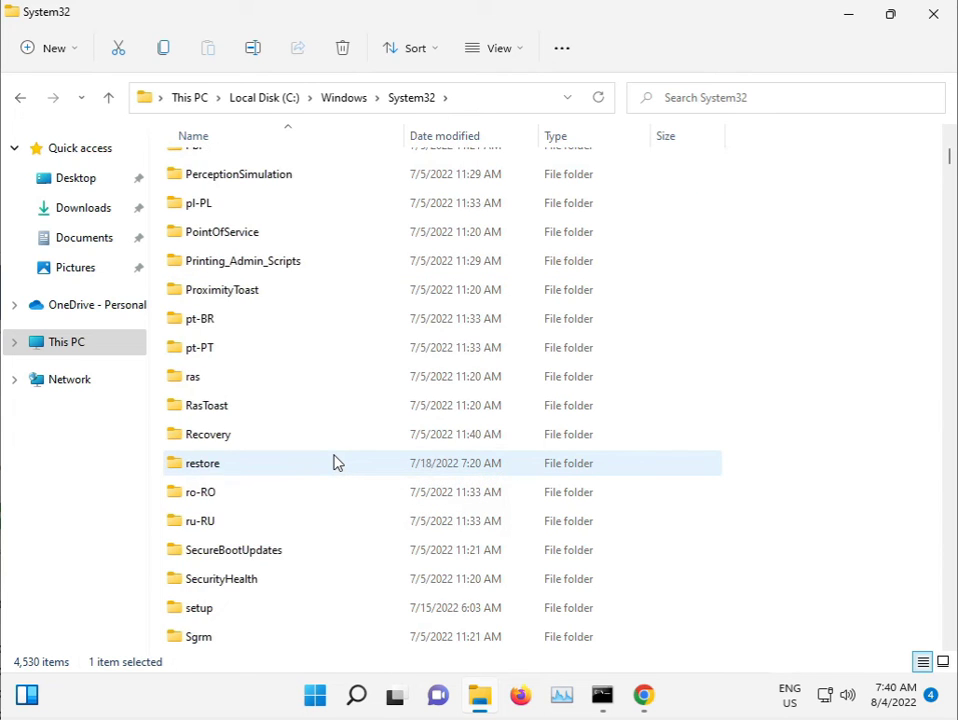
scroll(336, 463, down, 2)
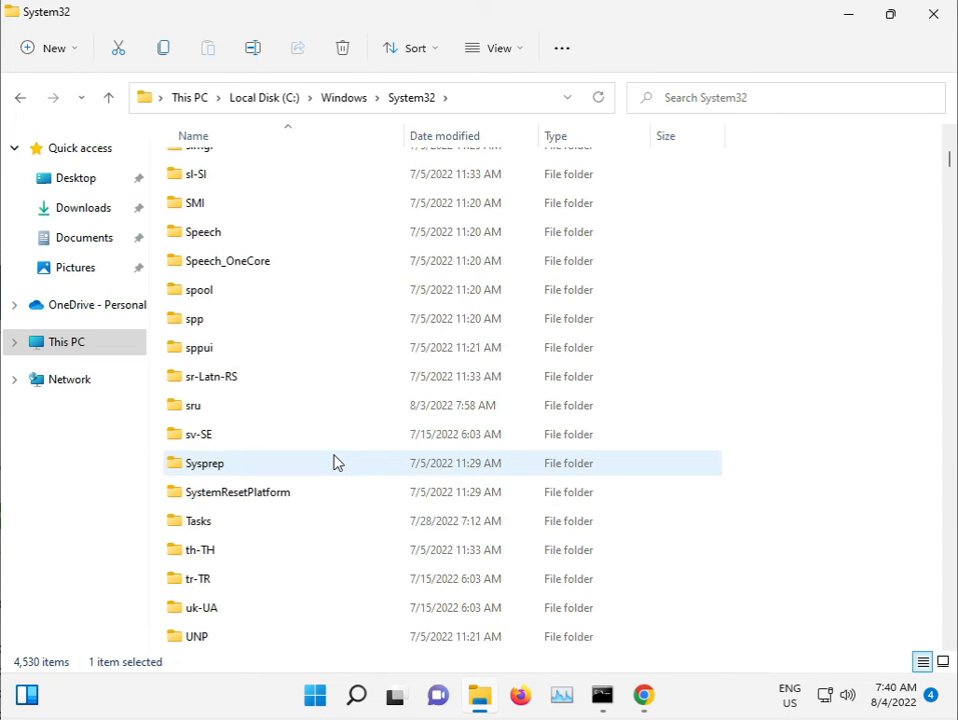
scroll(336, 463, up, 4)
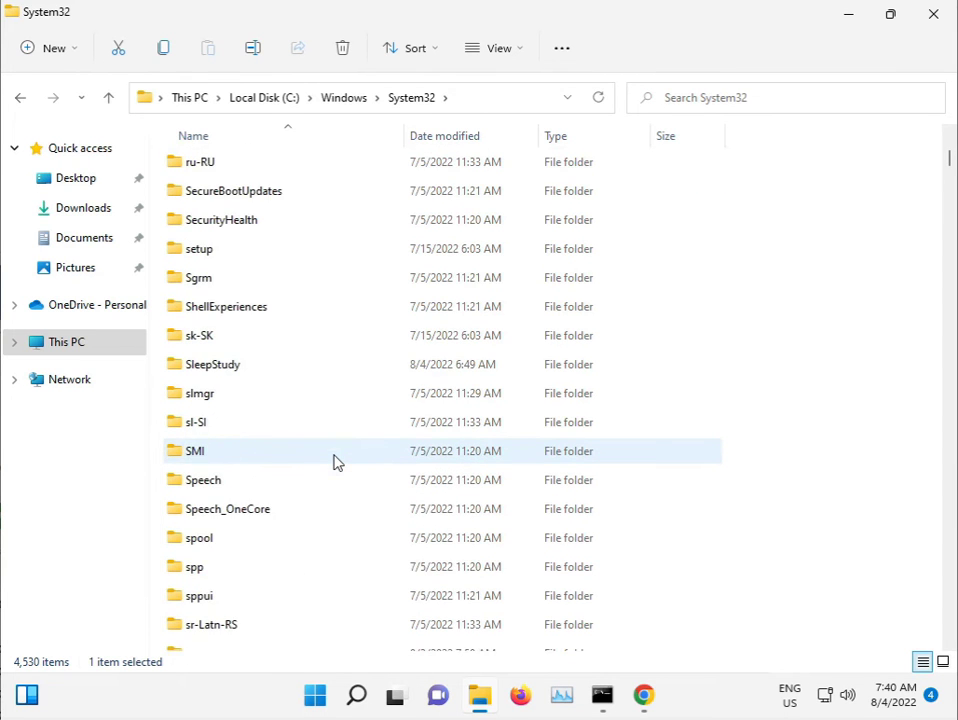
scroll(336, 463, down, 1)
click(331, 460)
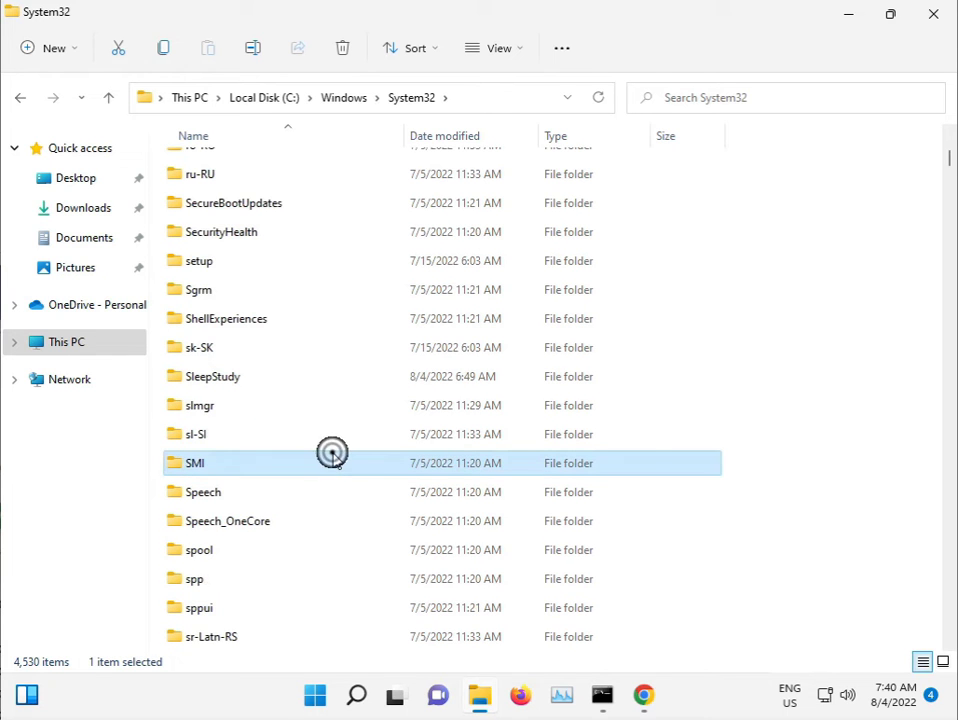
Step: Look through the files in System32, from names beginning with D to names beginning with S
text(d2d1)
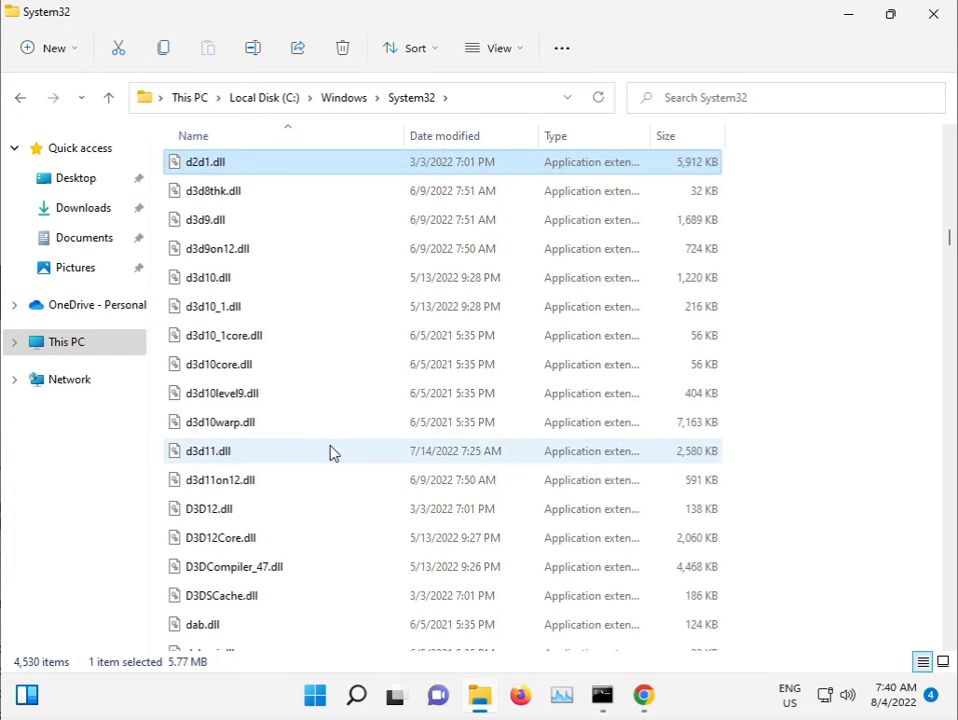
key(Down)
text(sam)
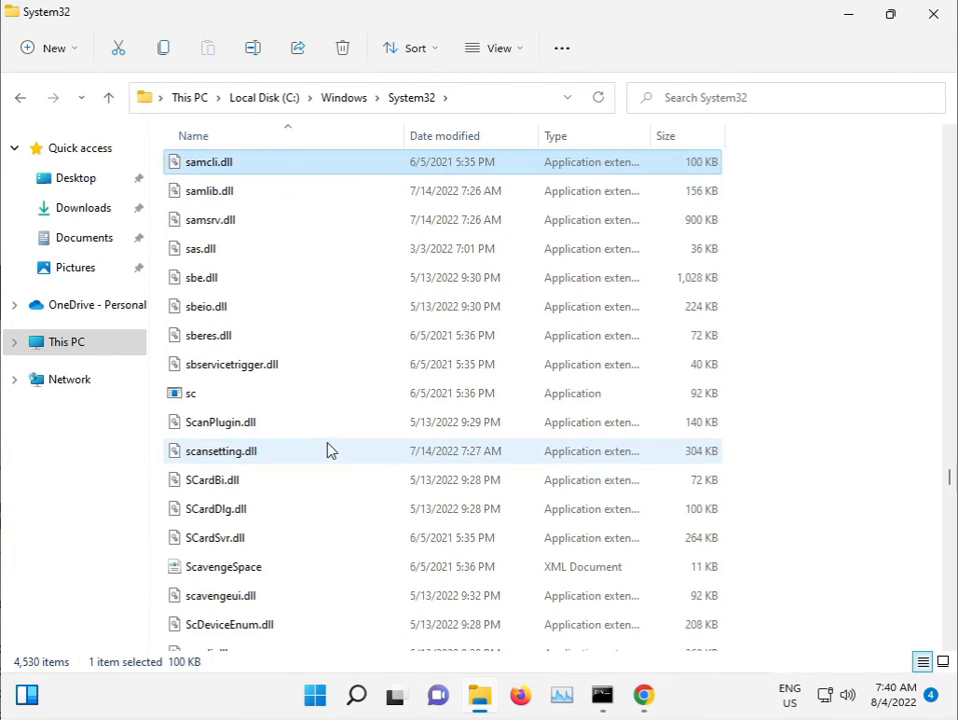
key(Down)
key(Down)
key(Down)
text(sce)
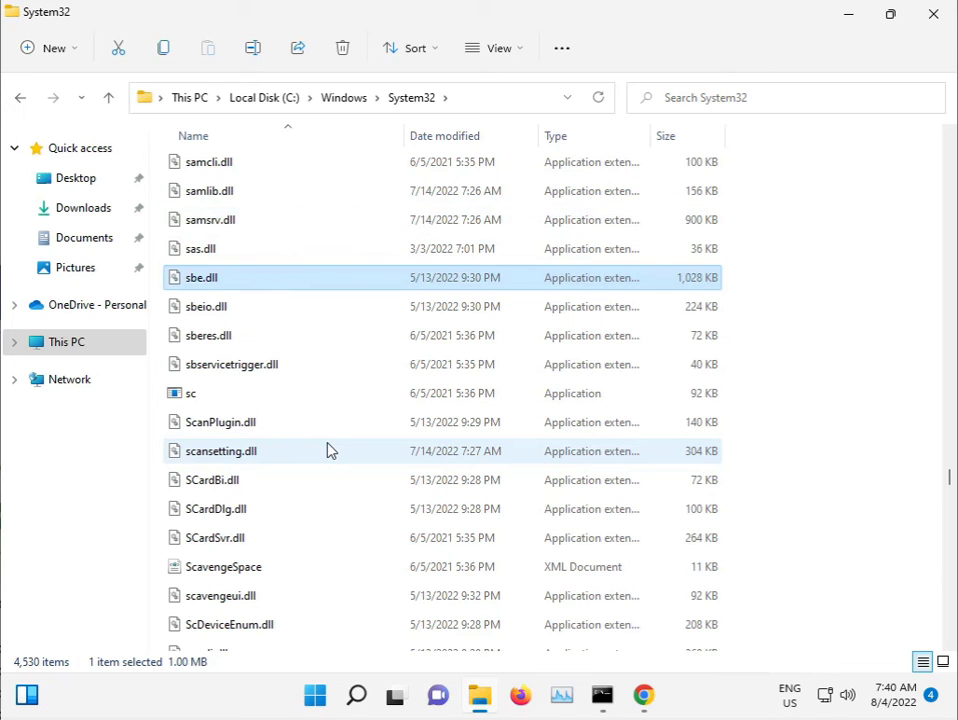
key(Down)
key(Down)
key(Down)
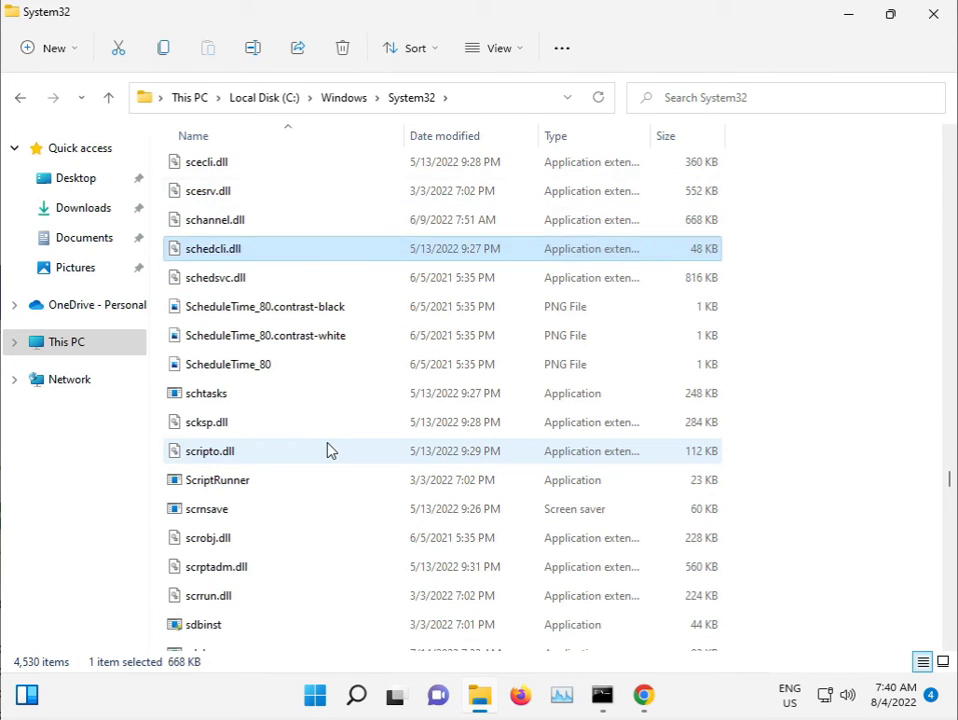
key(Down)
text(sdi)
key(Down)
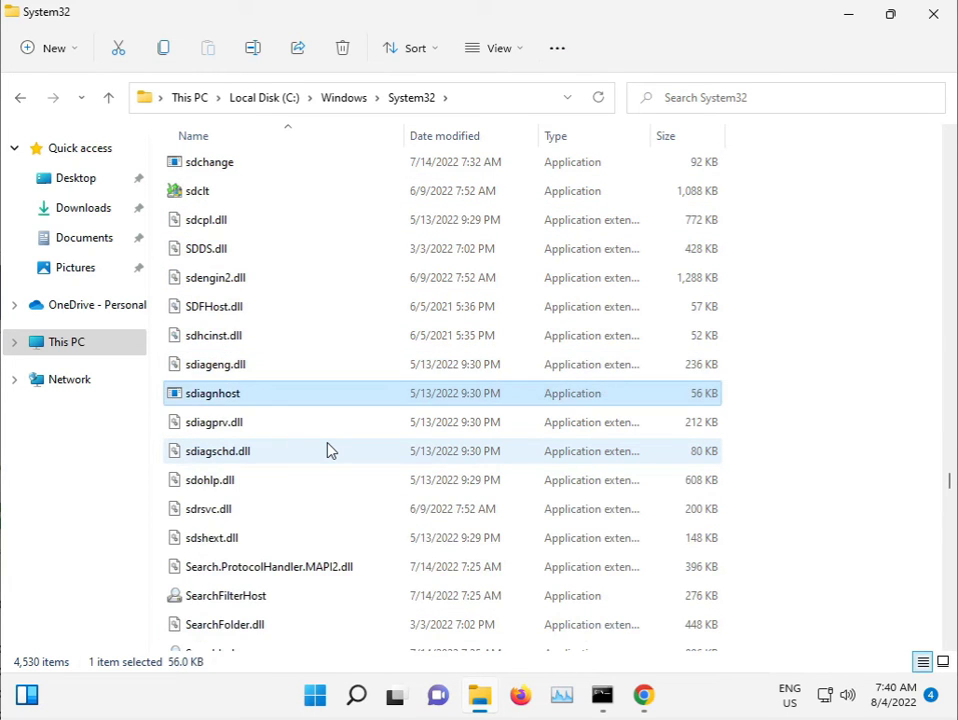
text(securityhealthhsen)
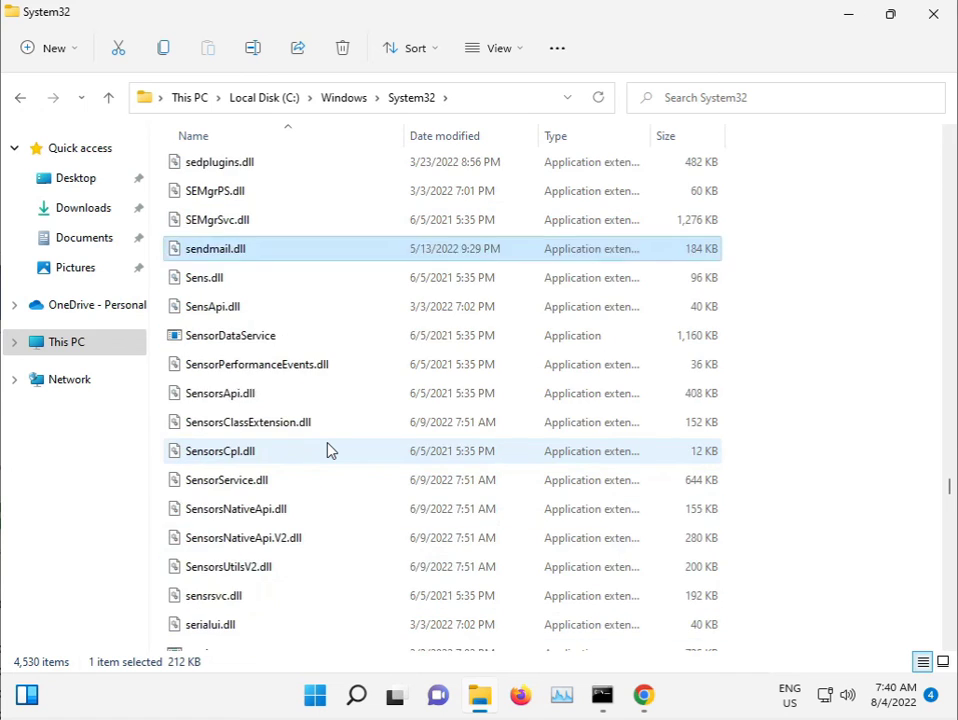
text(sorsusettingsesettingshandlers_casettingshandlers_g)
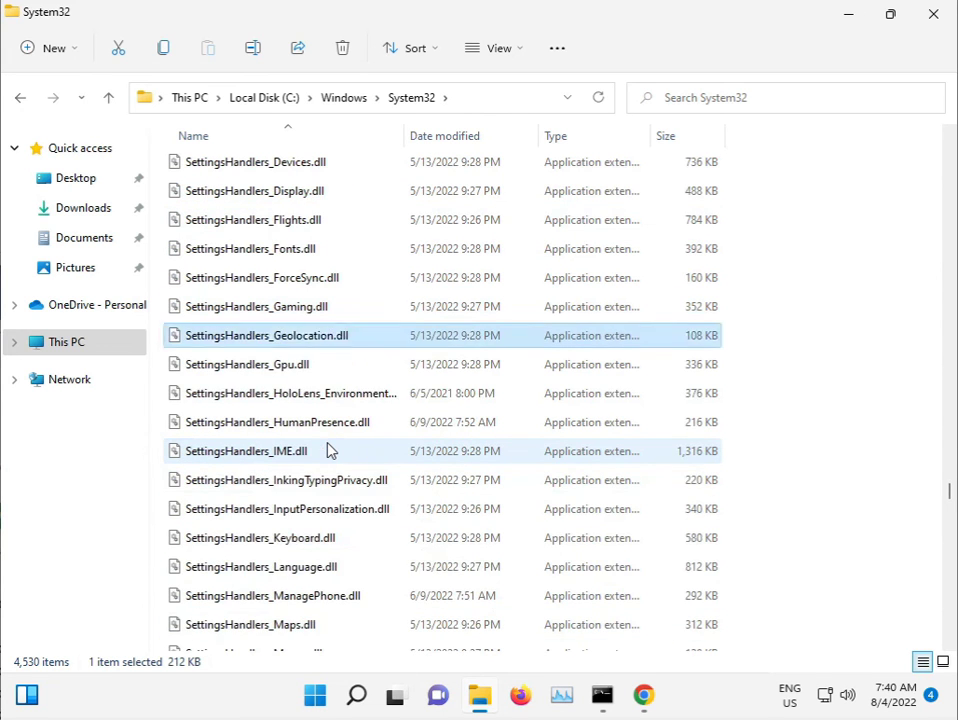
text(settingshandlers_ntsettingshandlers_tsetxshareh)
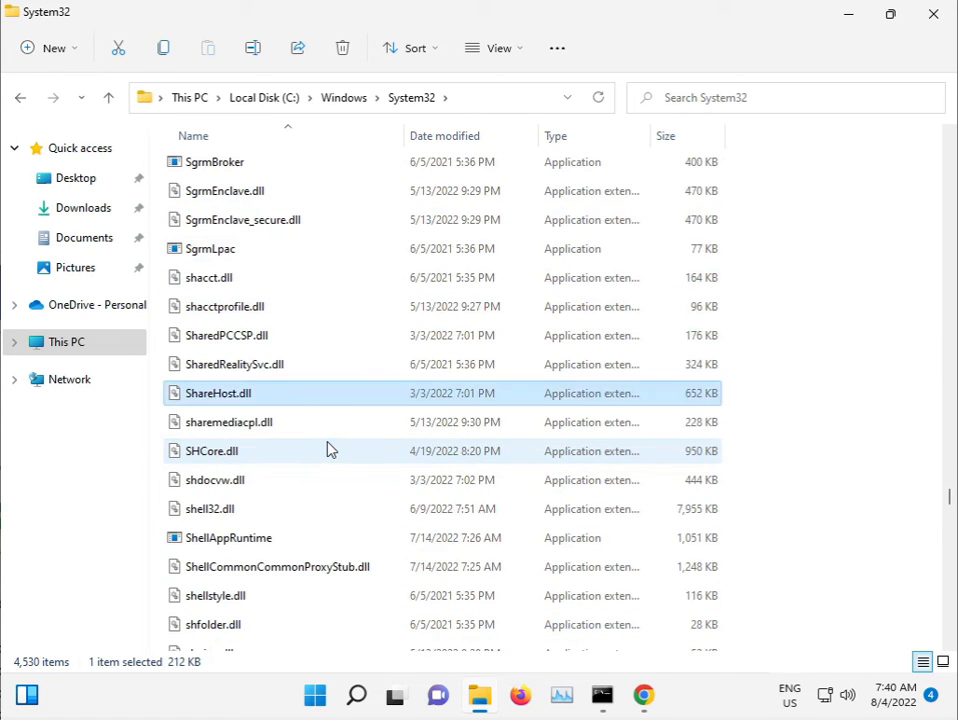
text(sharem)
Step: Go up to the C:\Windows folder and open its SoftwareDistribution subfolder
click(342, 98)
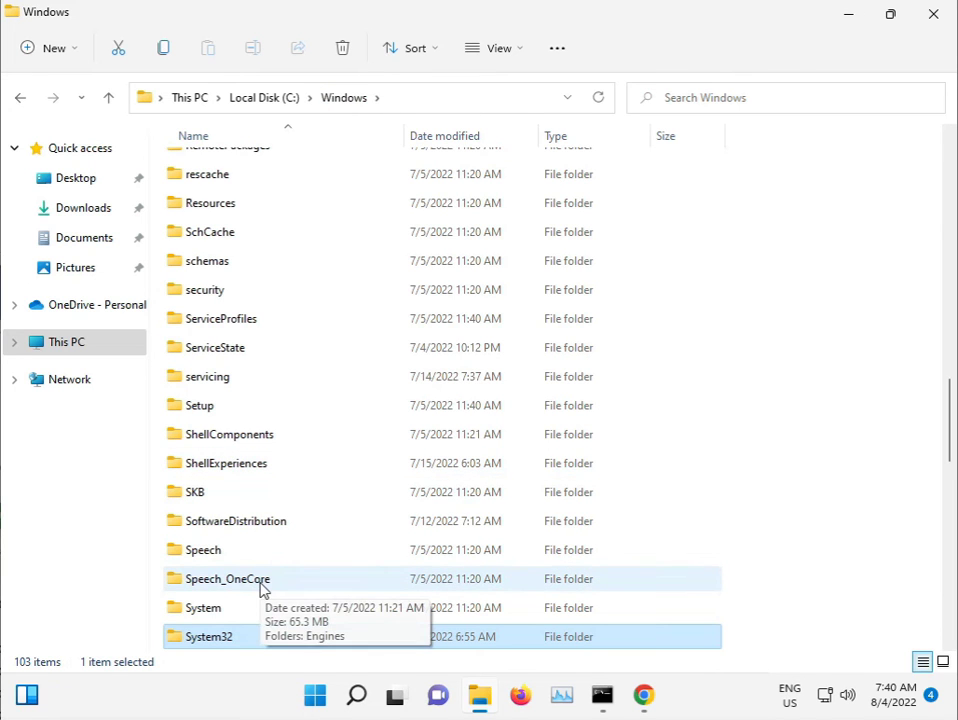
text(systema)
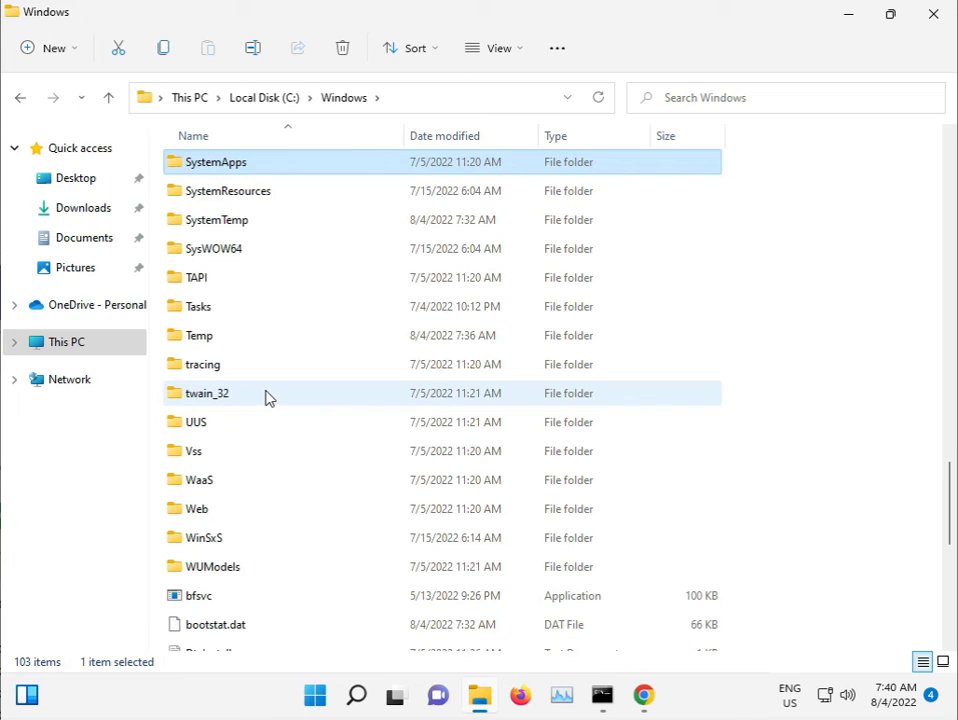
key(Down)
key(Down)
key(Down)
scroll(272, 366, up, 1)
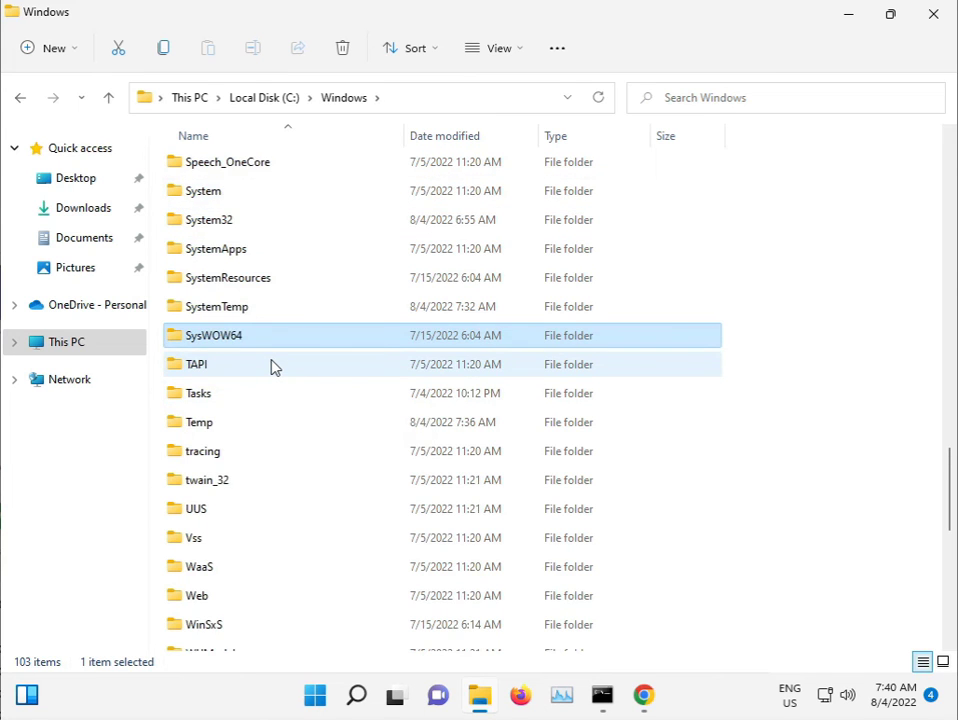
scroll(272, 366, up, 3)
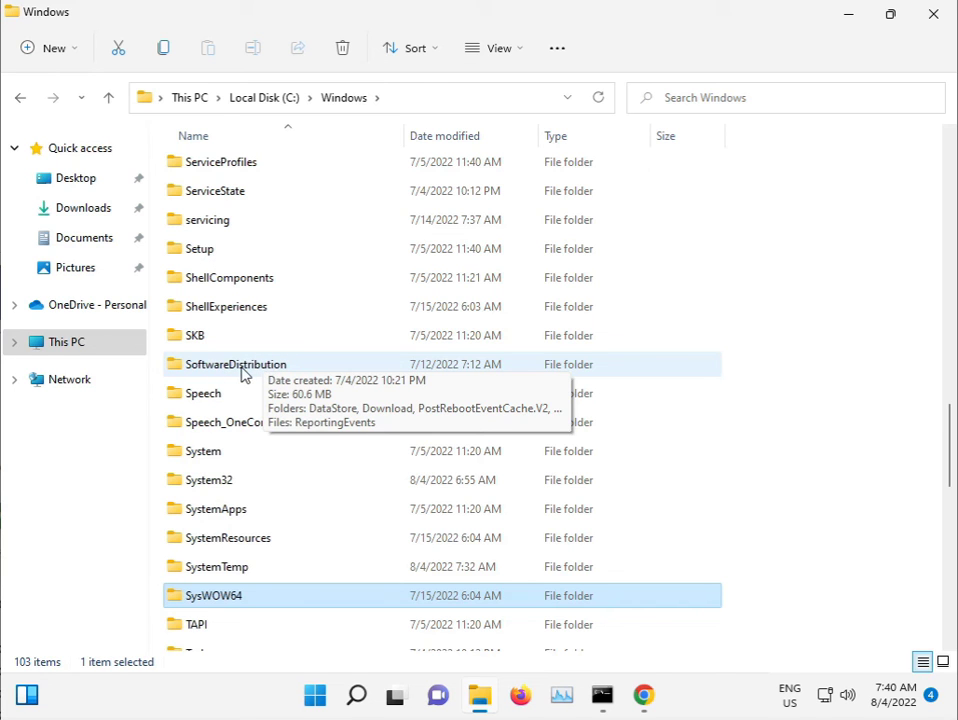
double_click(249, 370)
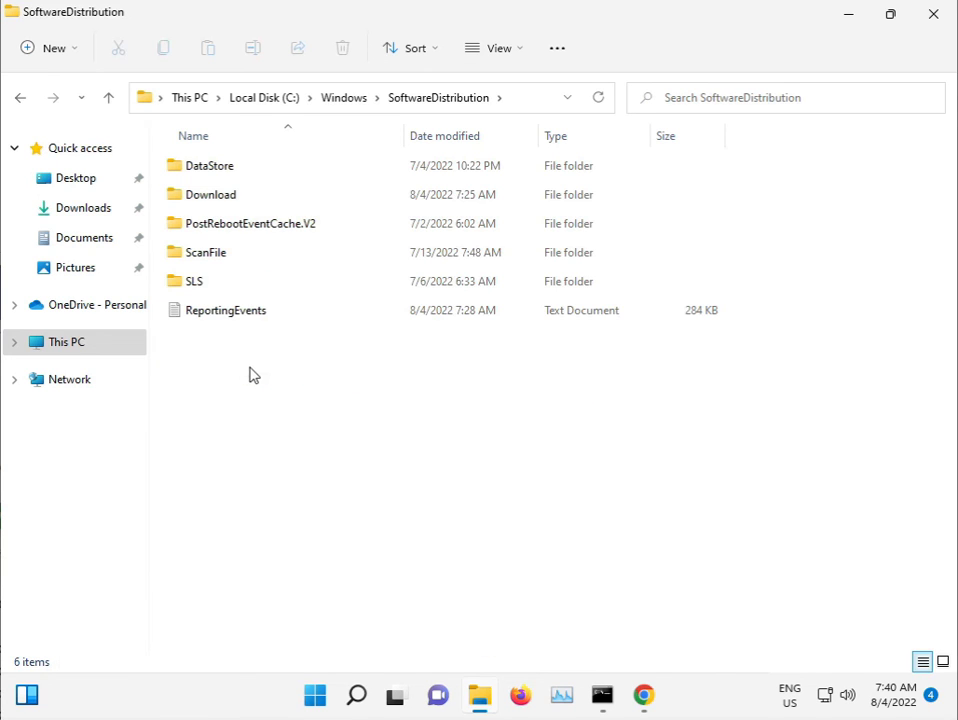
Step: Permanently delete everything in SoftwareDistribution, granting administrator permission for all items and skipping those in use
drag(260, 390, 248, 166)
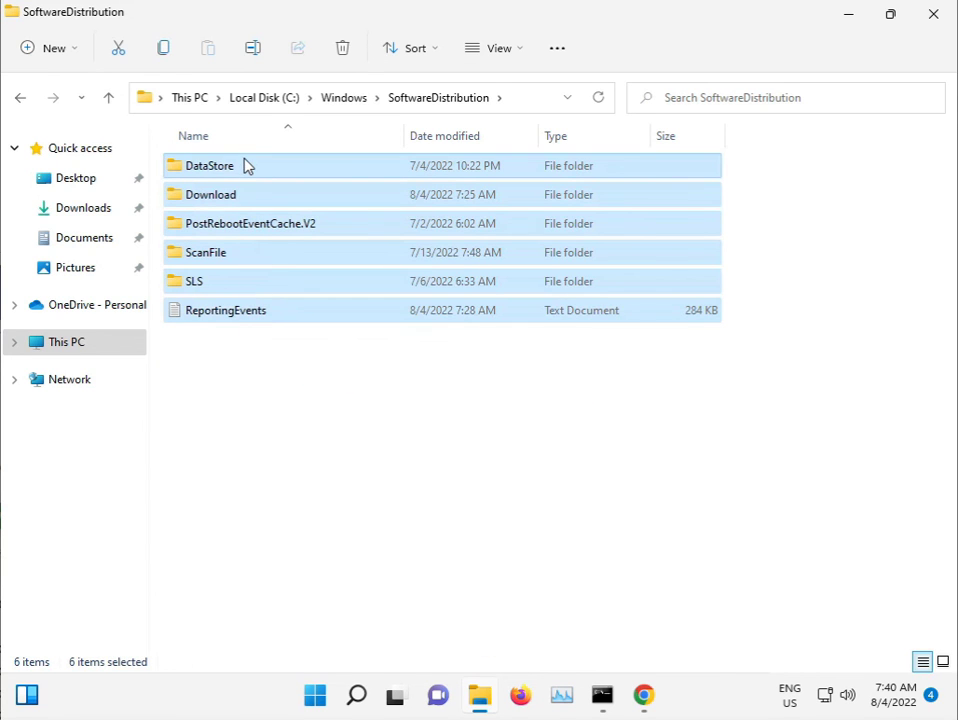
key(shift+Delete)
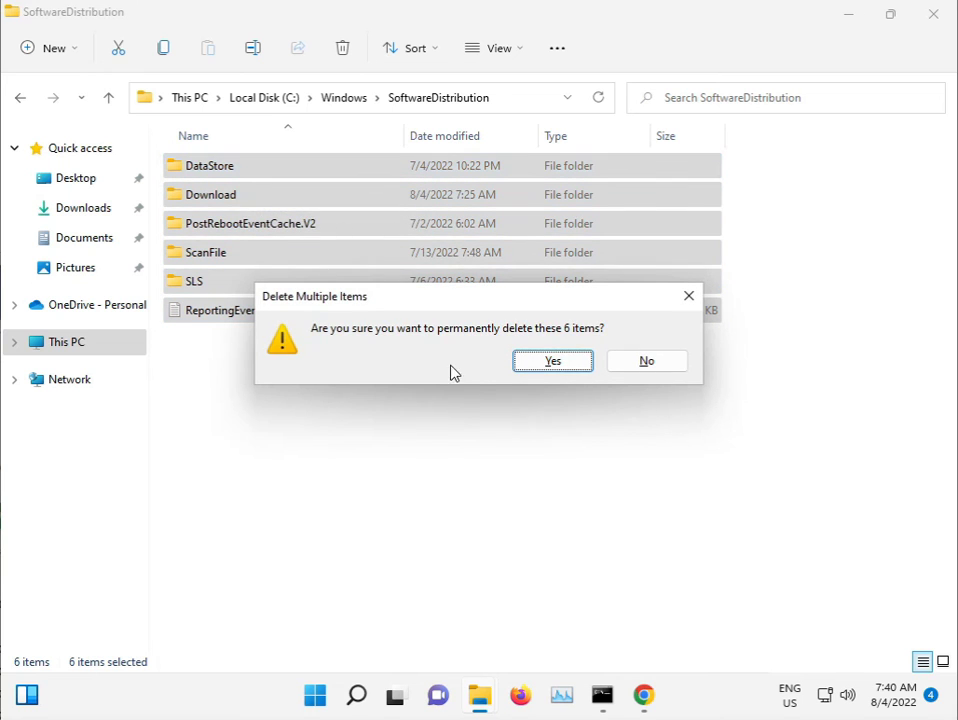
click(547, 362)
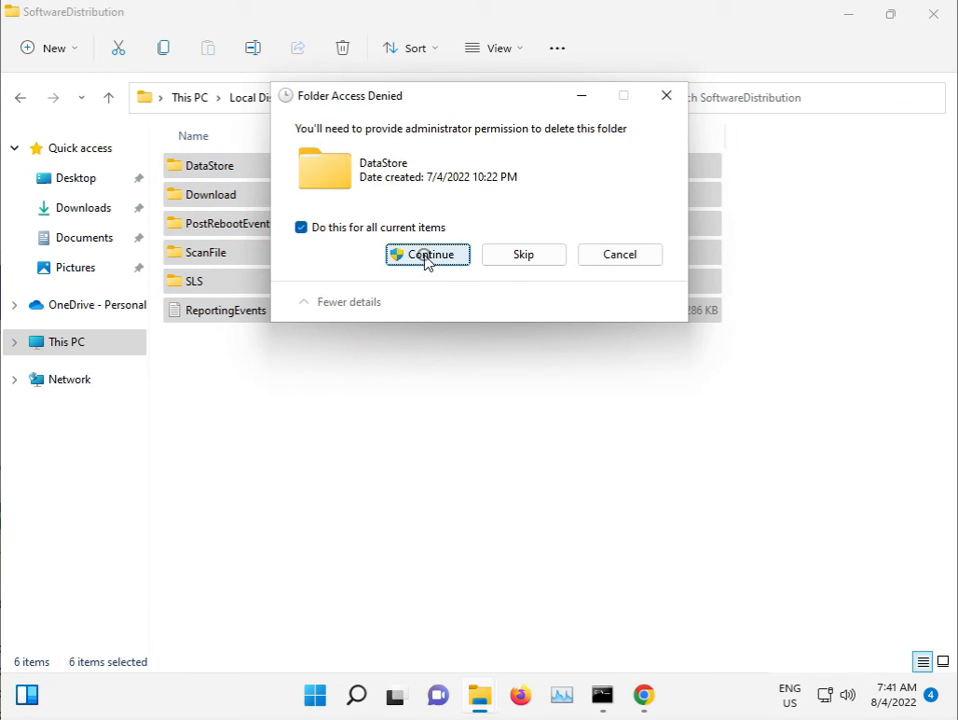
click(423, 257)
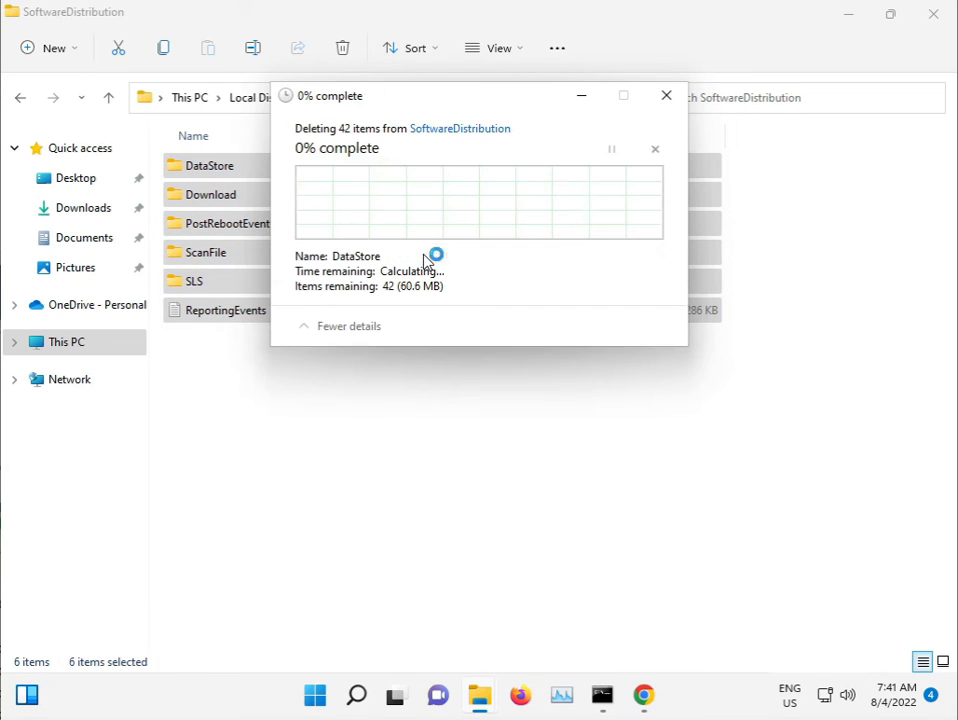
click(322, 258)
click(530, 292)
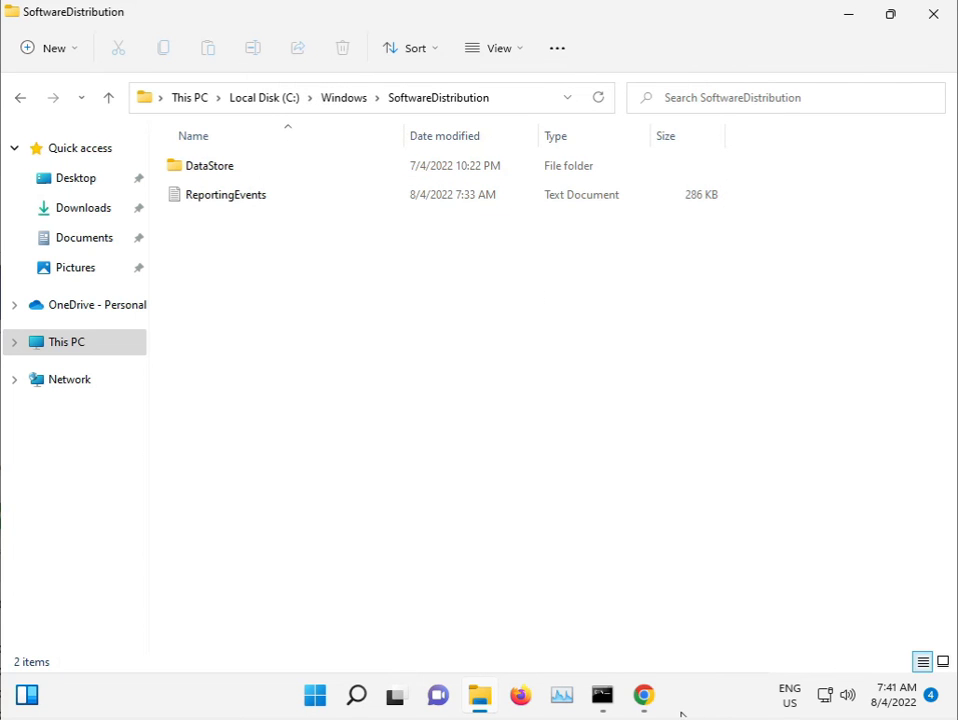
Step: Close File Explorer and switch to the Command Prompt to check the progress of the sfc /scannow scan
click(933, 14)
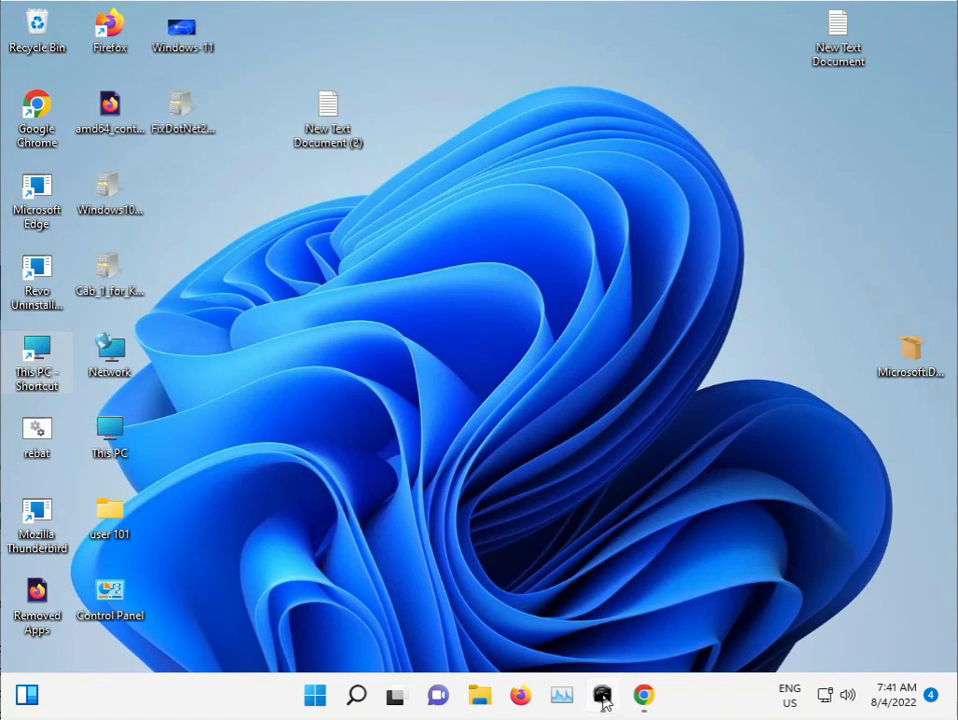
click(603, 701)
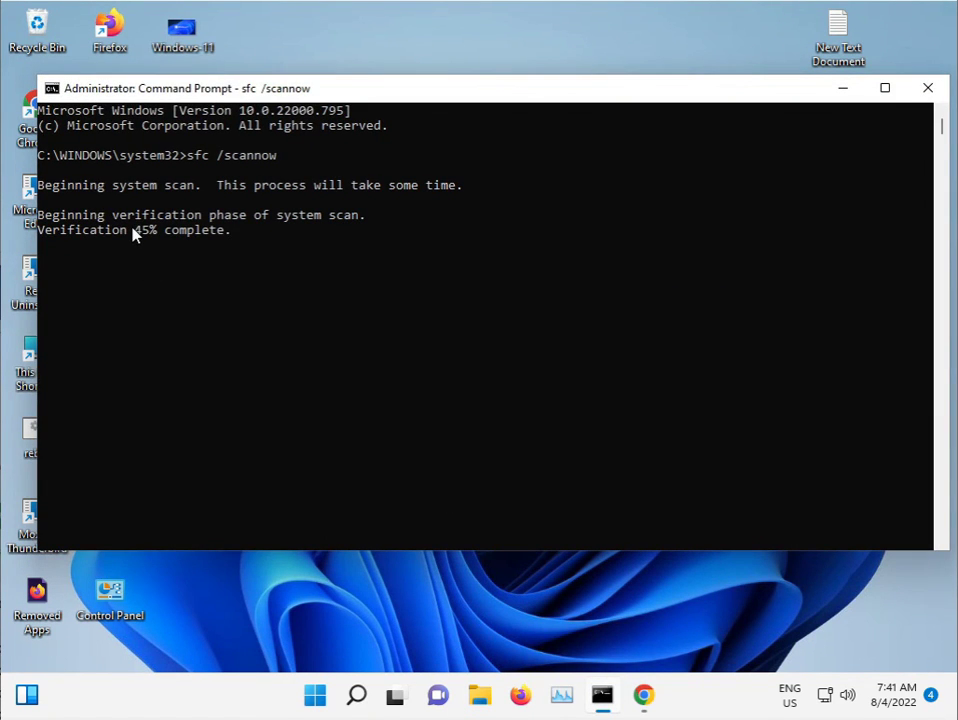